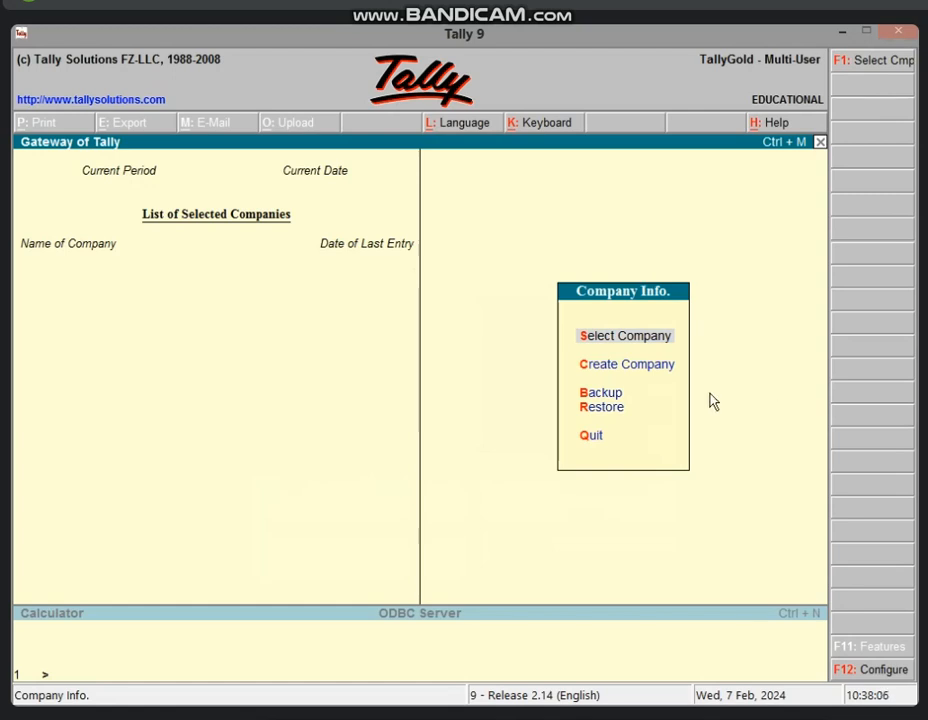
Start creating a new company named SBI BANK from the Company Info menu
{"action": "type", "text": "c"}
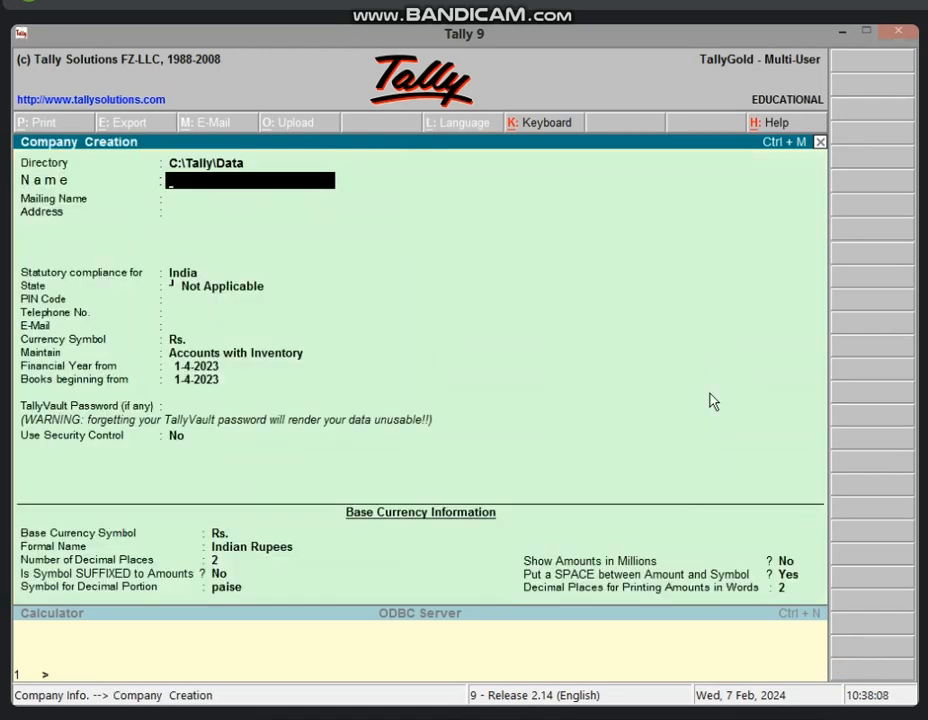
{"action": "type", "text": "SBI BANK"}
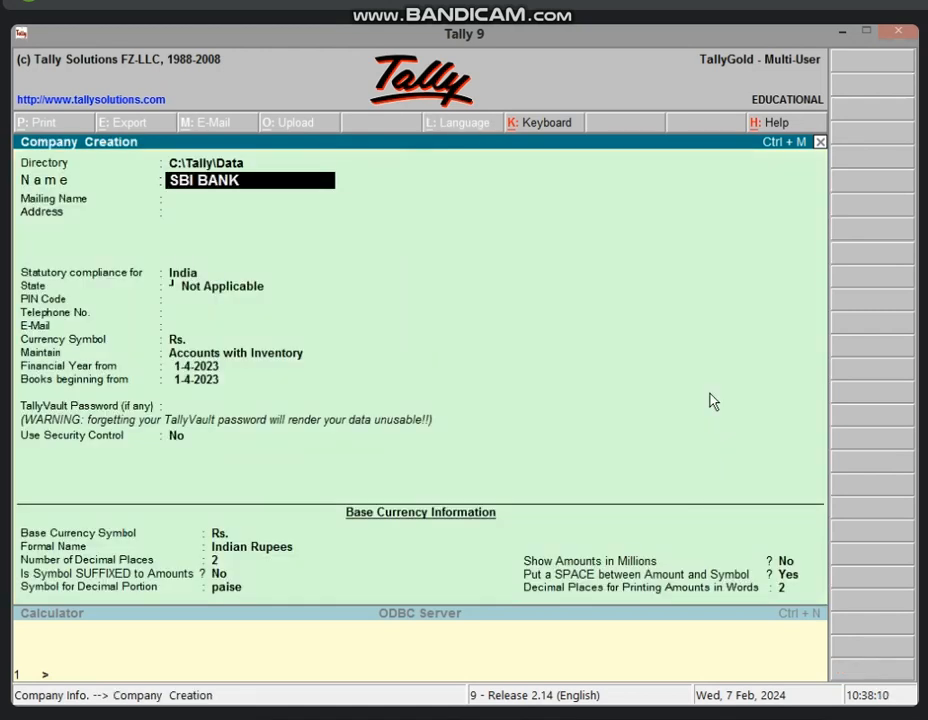
Fill in SBI BANK's details: address VIDISHA, state Madhya Pradesh, PIN 464001, and the telephone number
{"action": "key", "text": "Return"}
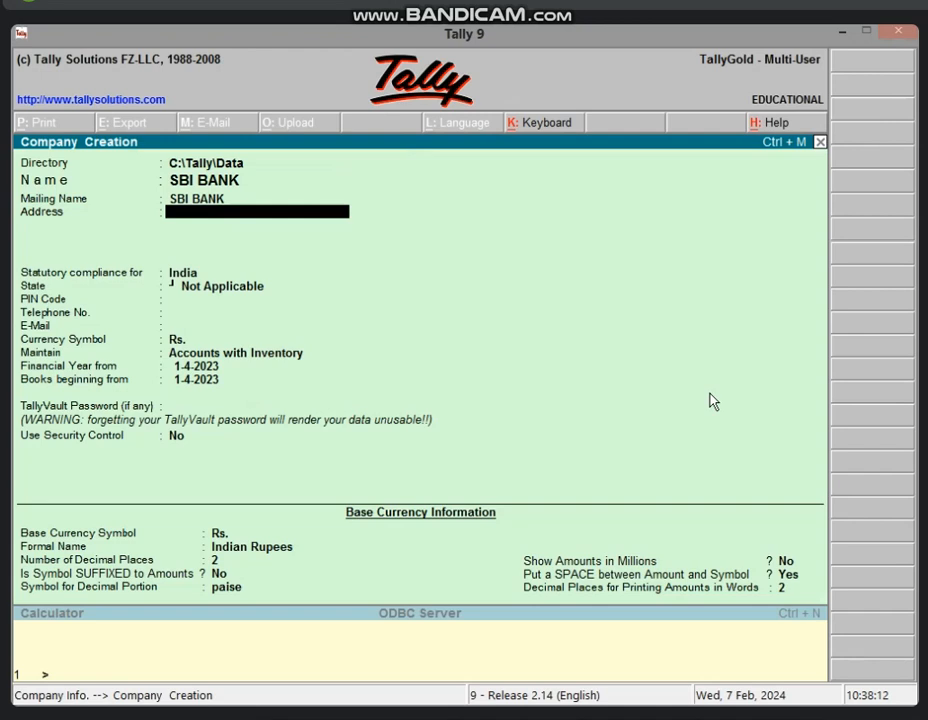
{"action": "type", "text": "VIDISHA"}
{"action": "key", "text": "Return"}
{"action": "key", "text": "Return"}
{"action": "key", "text": "Return"}
{"action": "type", "text": "MA"}
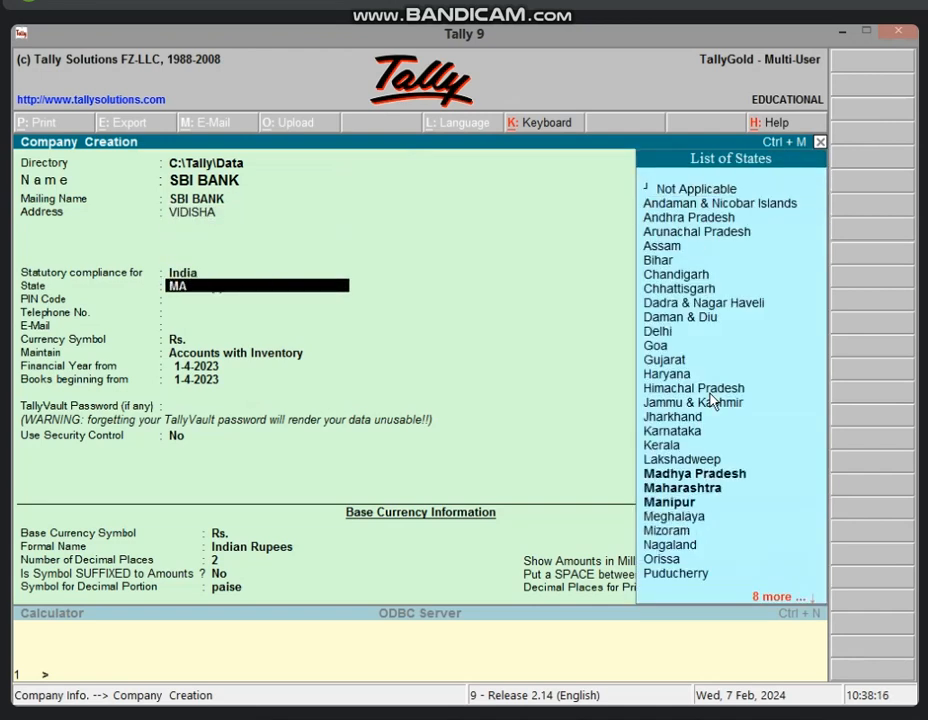
{"action": "key", "text": "Return"}
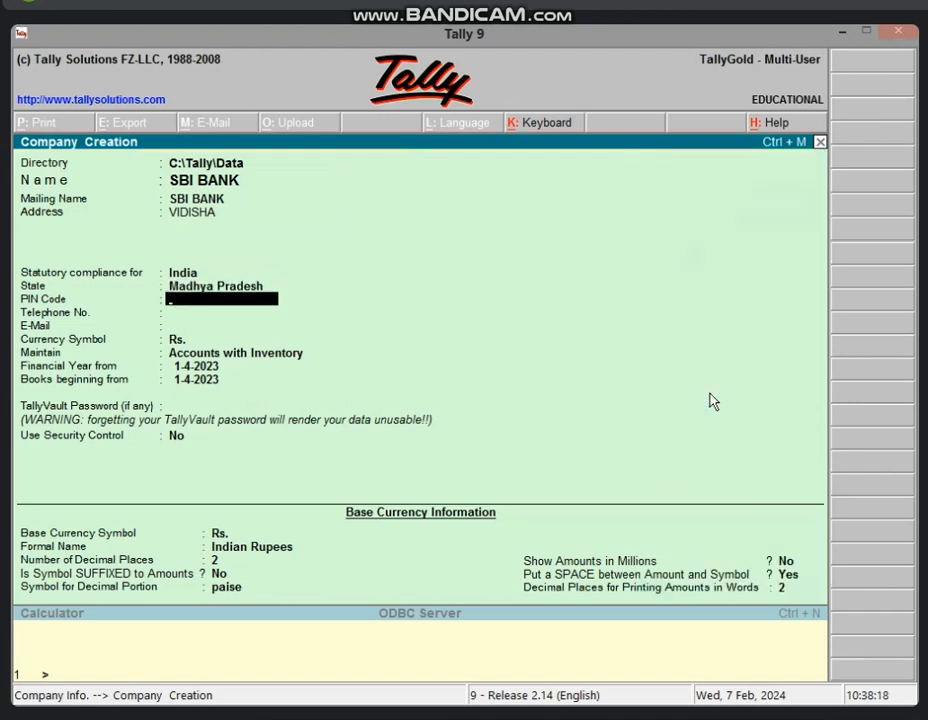
{"action": "type", "text": "464001"}
{"action": "key", "text": "Return"}
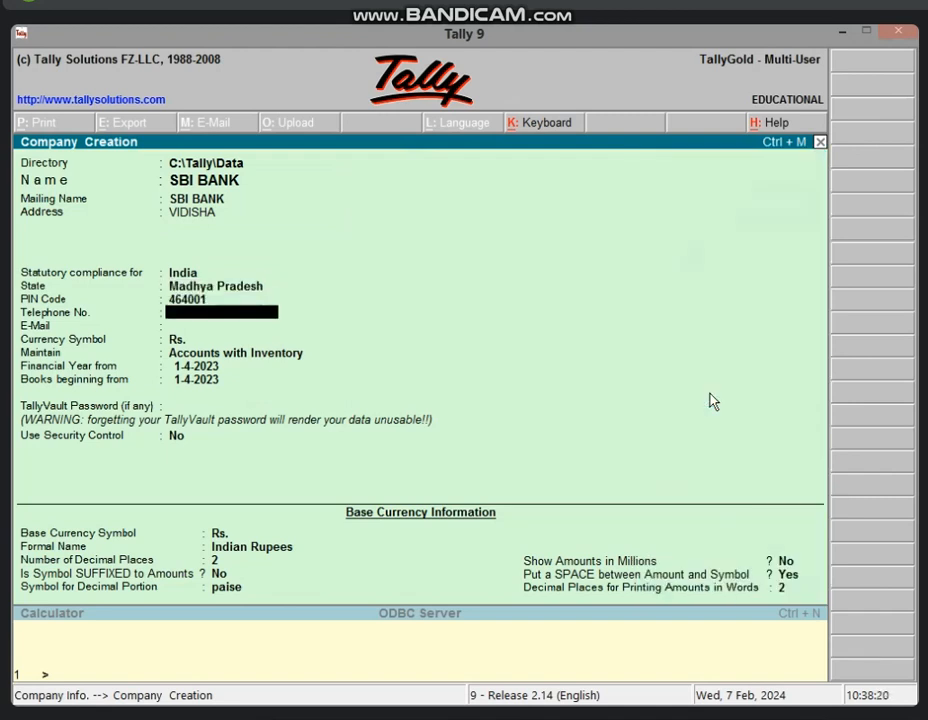
{"action": "key", "text": "Return"}
{"action": "key", "text": "Return"}
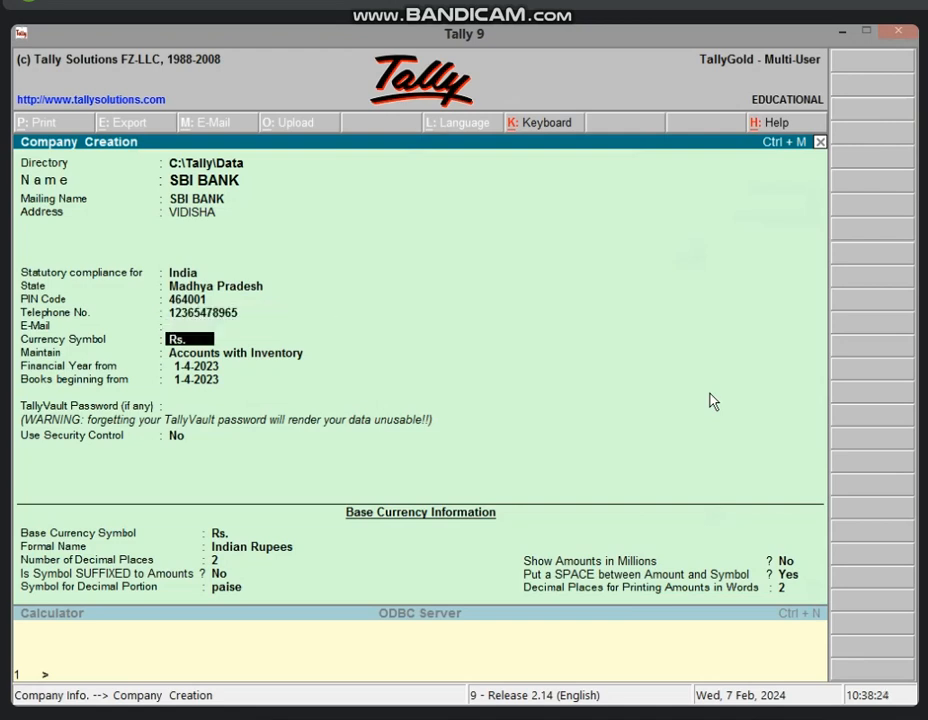
Set the company to maintain Accounts only and save it
{"action": "key", "text": "Return"}
{"action": "key", "text": "Up"}
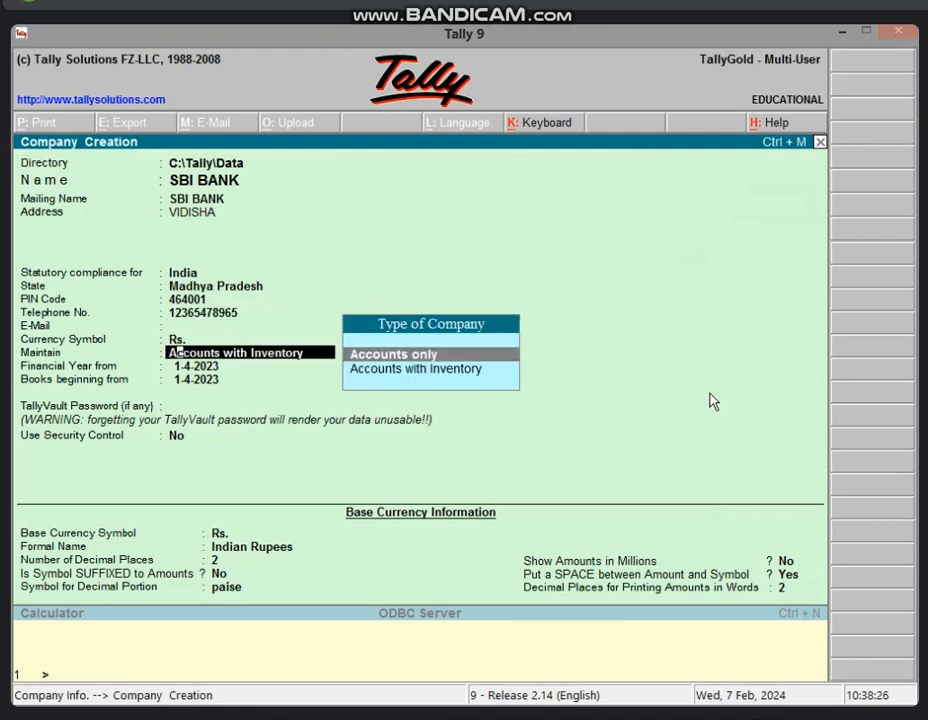
{"action": "key", "text": "Return"}
{"action": "key", "text": "ctrl+a"}
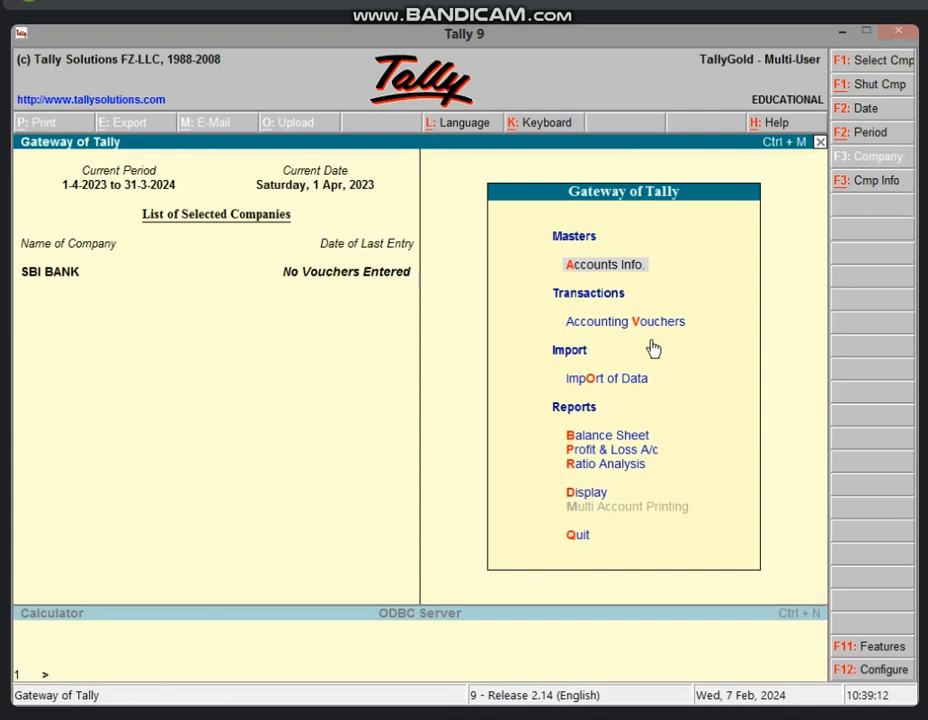
Choose Accounting Vouchers to bring up a new Payment voucher for SBI BANK
{"action": "left_click", "coordinate": [650, 341]}
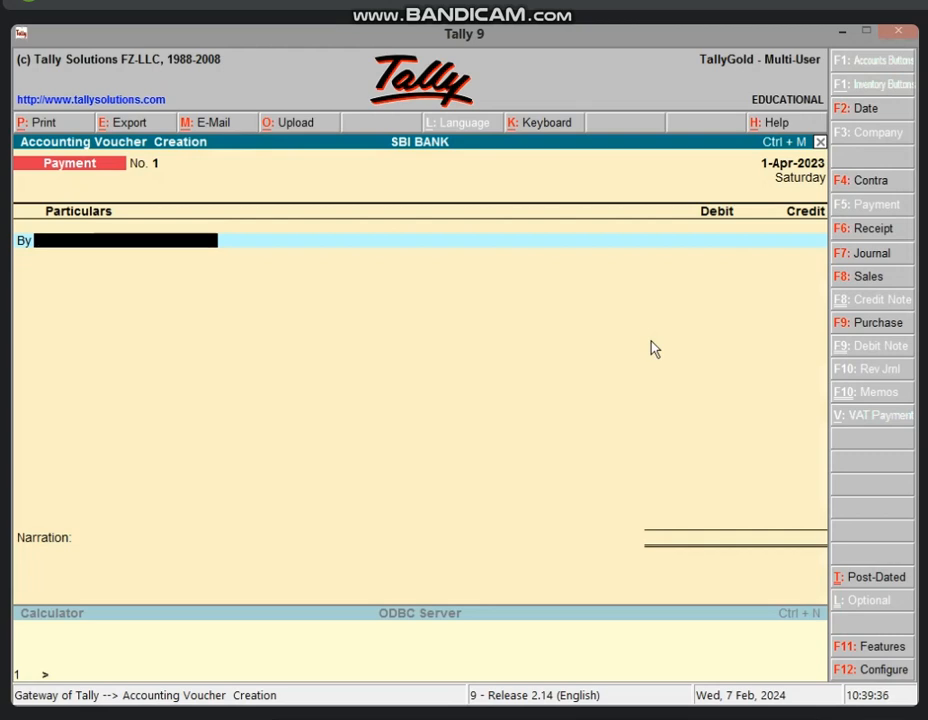
Minimise Tally and refresh the desktop twice
{"action": "left_click", "coordinate": [838, 33]}
{"action": "right_click", "coordinate": [673, 249]}
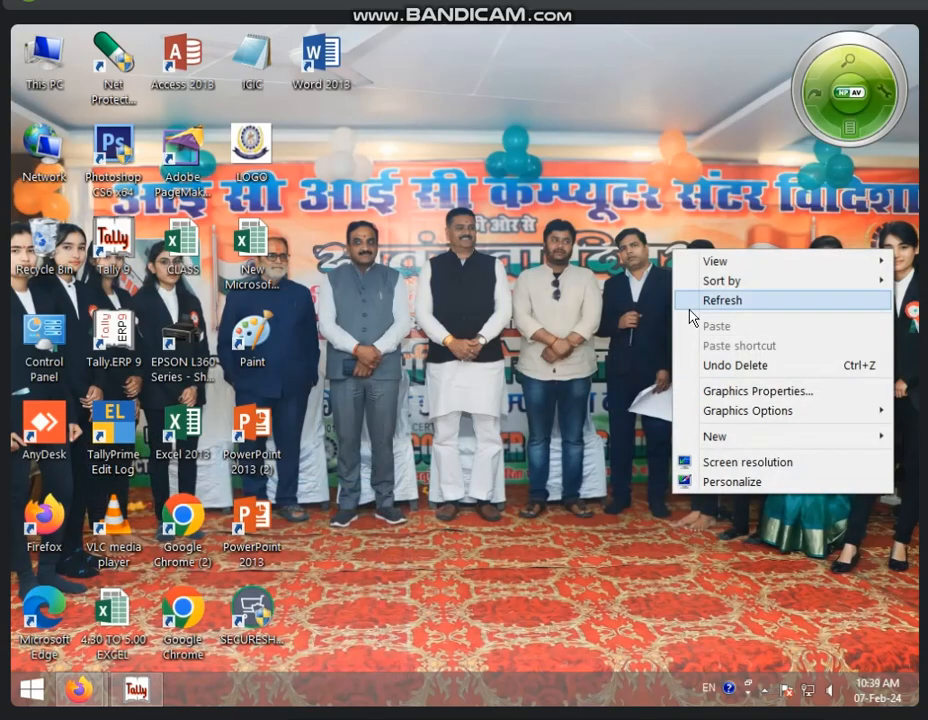
{"action": "left_click", "coordinate": [690, 302]}
{"action": "right_click", "coordinate": [512, 269]}
{"action": "left_click", "coordinate": [559, 321]}
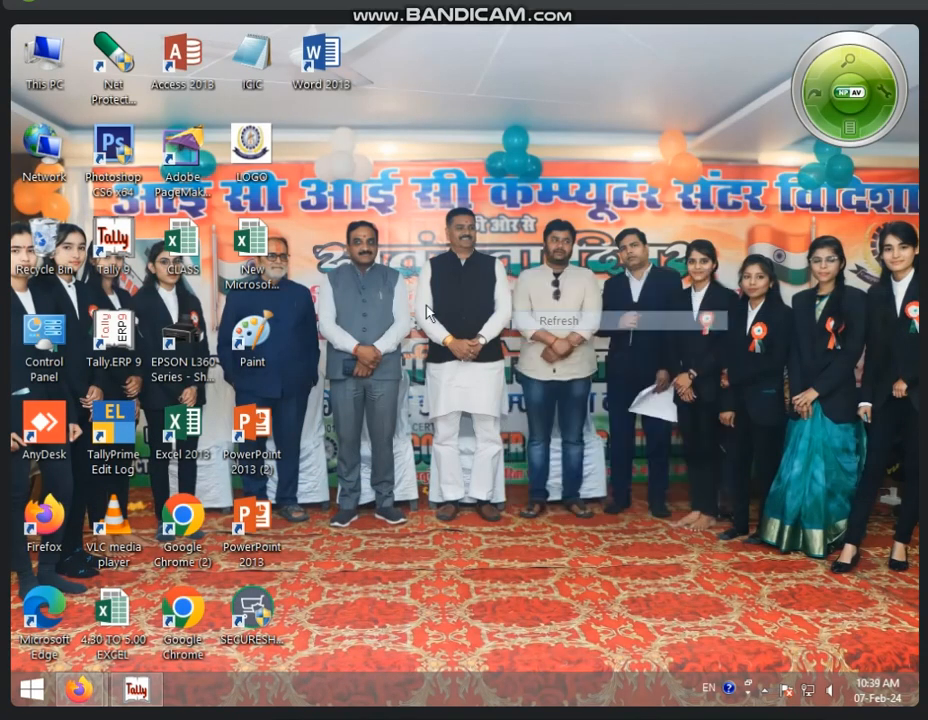
Launch Excel 2013 and start a new blank workbook
{"action": "double_click", "coordinate": [183, 428]}
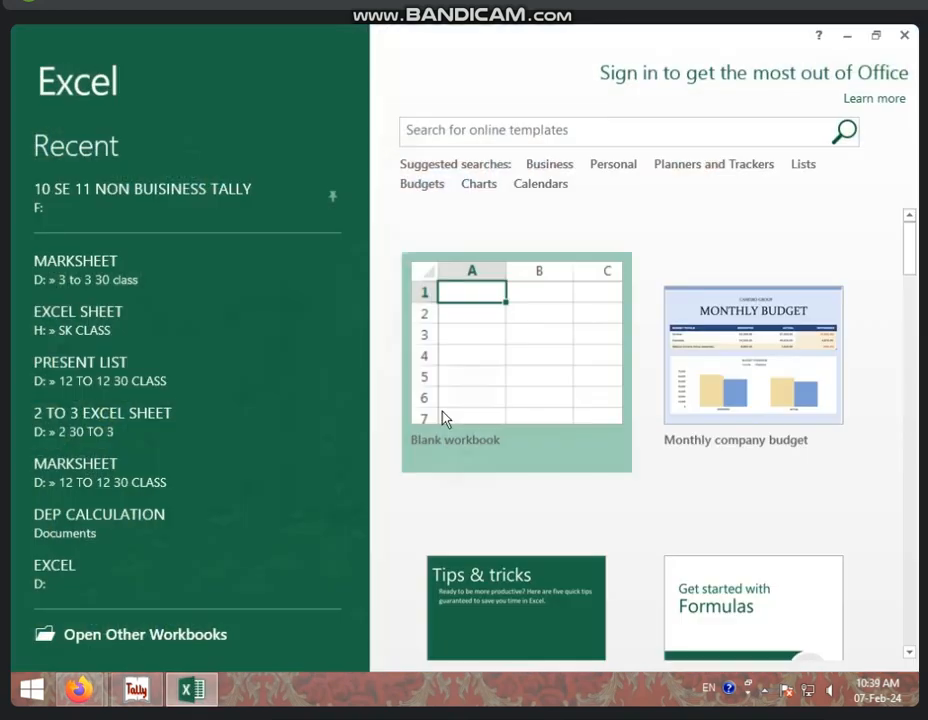
{"action": "left_click", "coordinate": [441, 418]}
{"action": "left_click", "coordinate": [447, 448]}
{"action": "scroll", "coordinate": [356, 429], "scroll_direction": "up", "scroll_amount": 8, "text": "ctrl"}
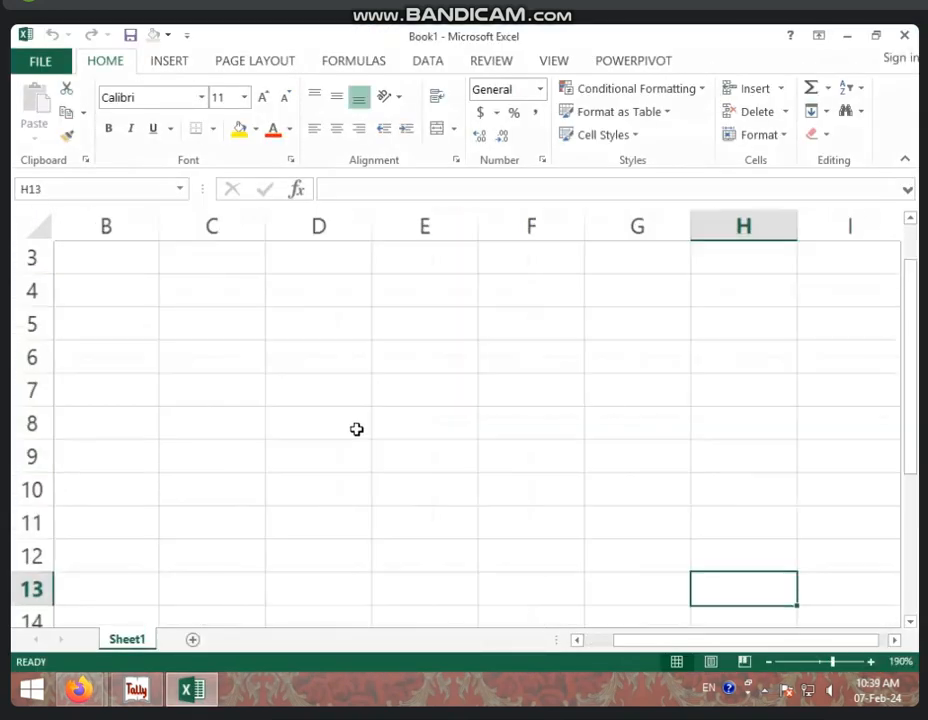
Enter the heading LOAN AMT in A1 and widen column A to fit
{"action": "left_click_drag", "start_coordinate": [720, 640], "coordinate": [222, 497]}
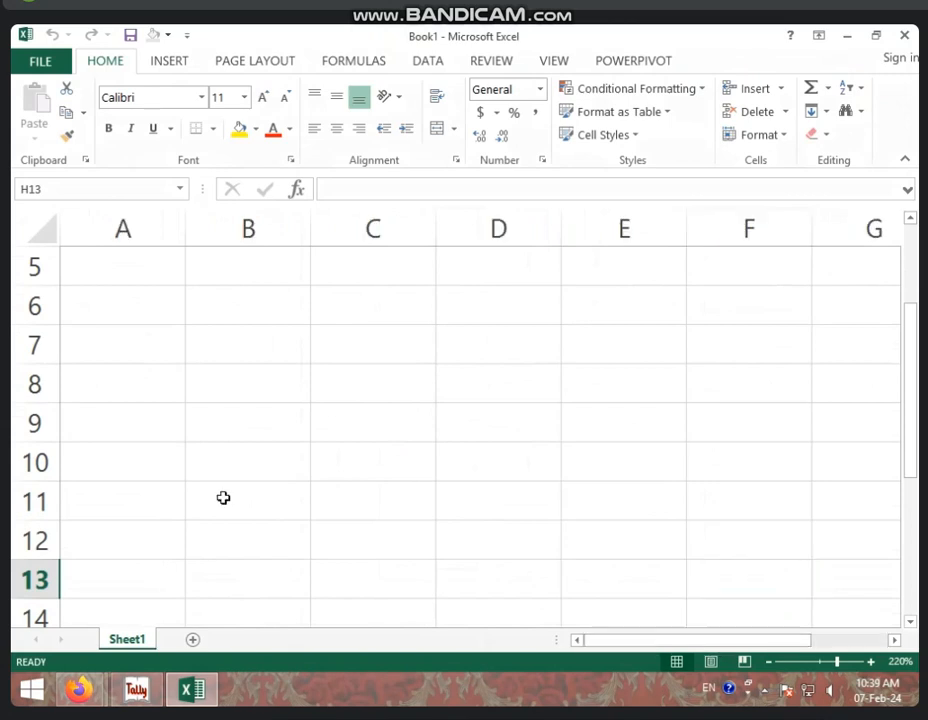
{"action": "scroll", "coordinate": [87, 346], "scroll_direction": "up", "scroll_amount": 2}
{"action": "left_click", "coordinate": [112, 276]}
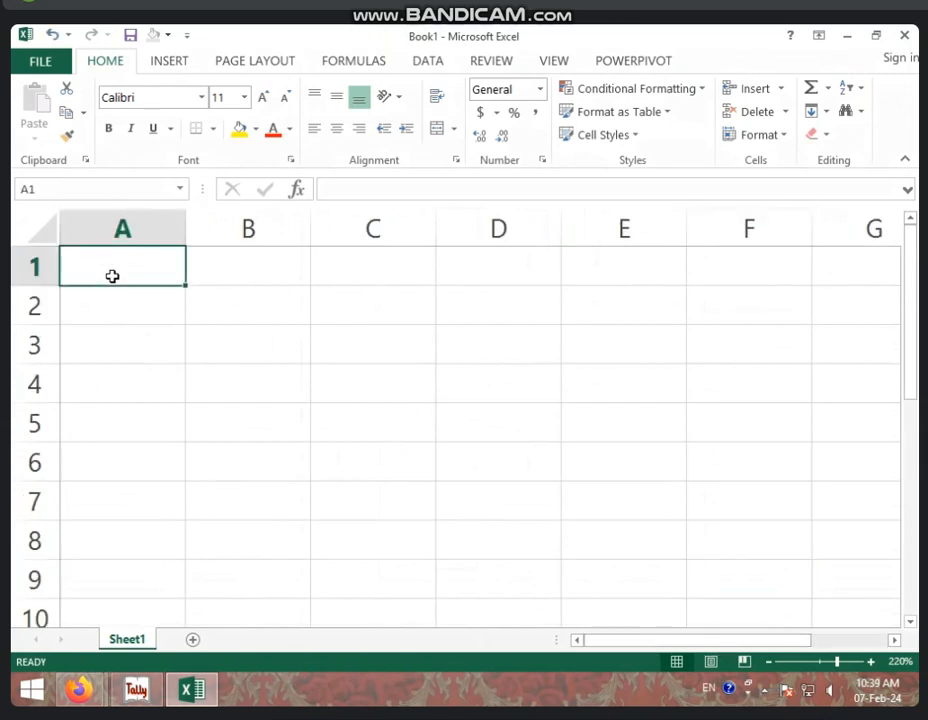
{"action": "type", "text": "LOA"}
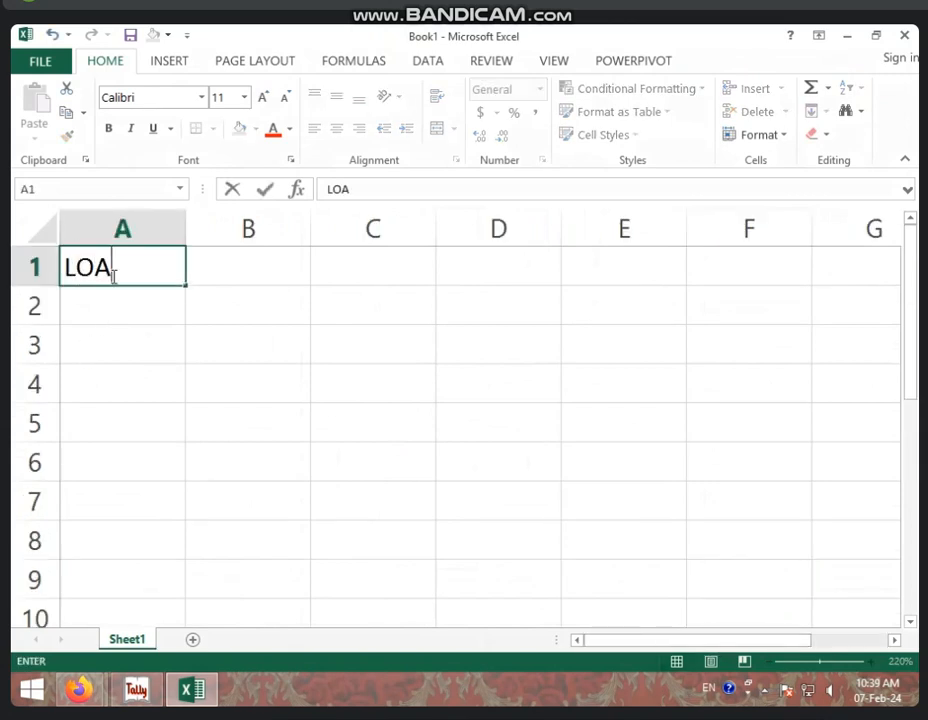
{"action": "type", "text": "N AMT"}
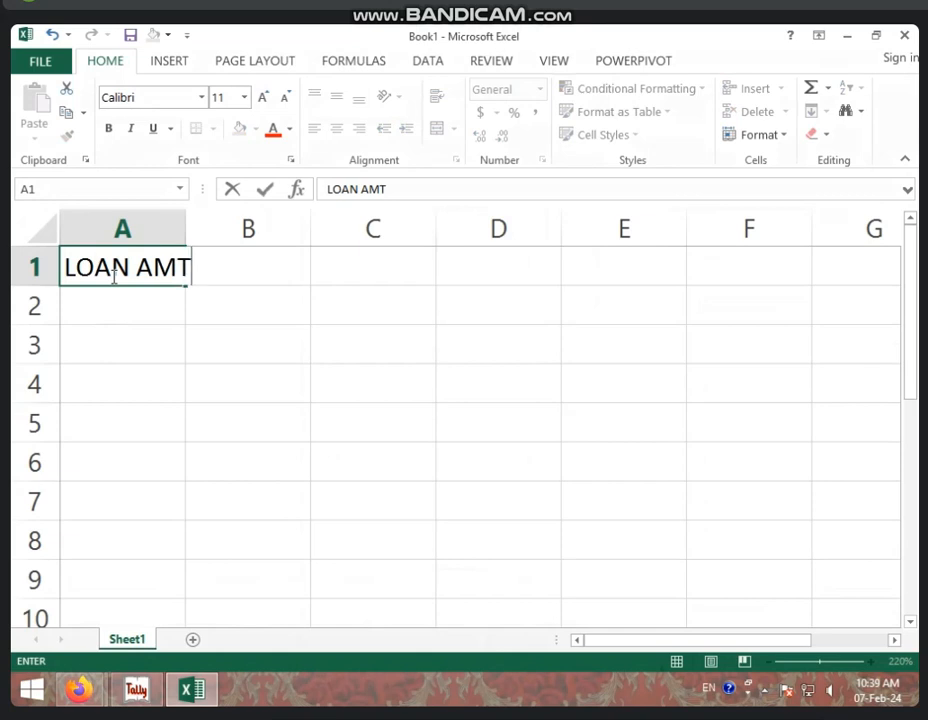
{"action": "key", "text": "F2"}
{"action": "left_click", "coordinate": [203, 336]}
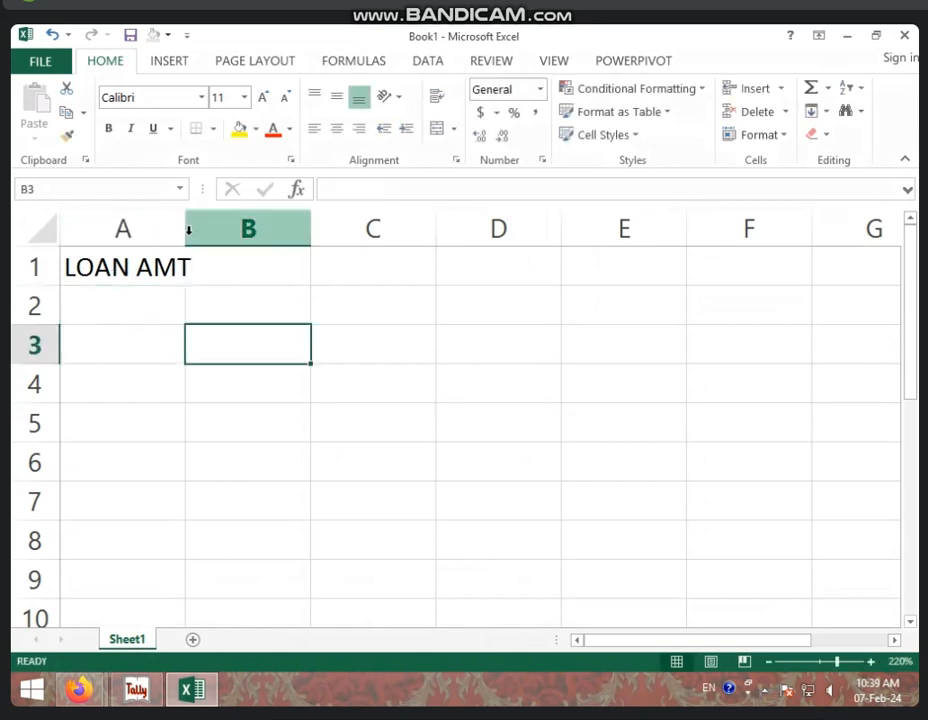
{"action": "left_click_drag", "start_coordinate": [186, 228], "coordinate": [239, 225]}
Add headings RATE OF INT in B1 and LOAN YEAR in C1, widening both columns
{"action": "left_click", "coordinate": [283, 261]}
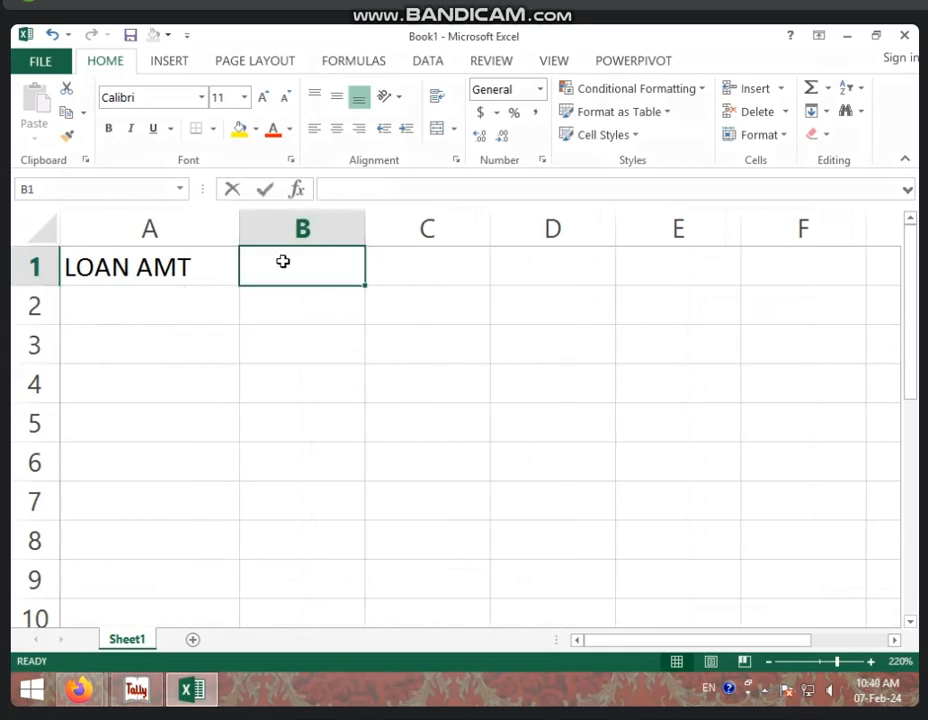
{"action": "type", "text": "RATE OF INT"}
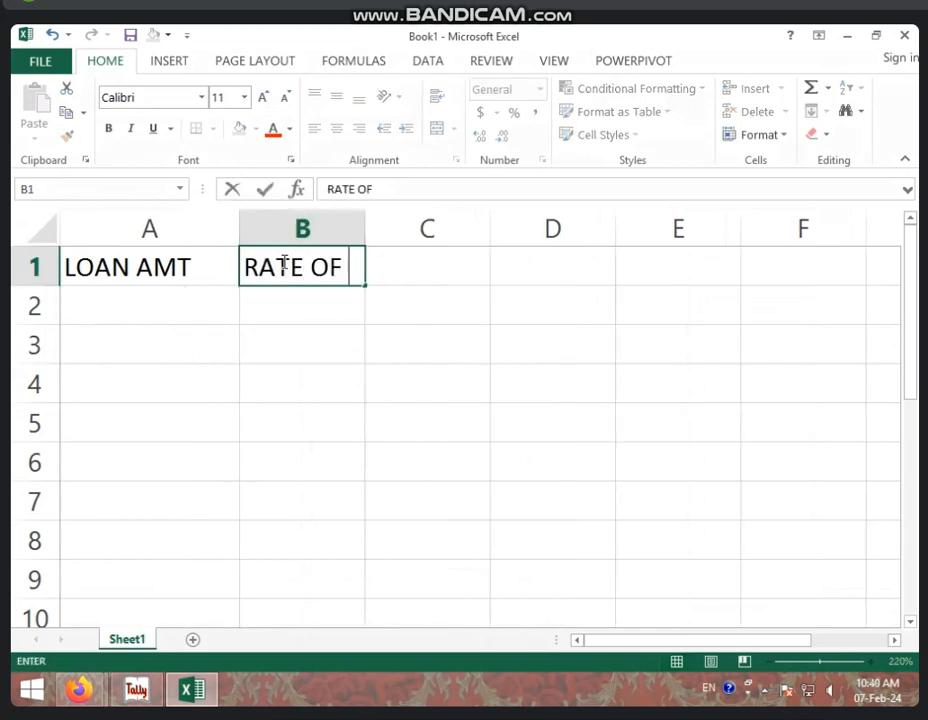
{"action": "left_click", "coordinate": [425, 370]}
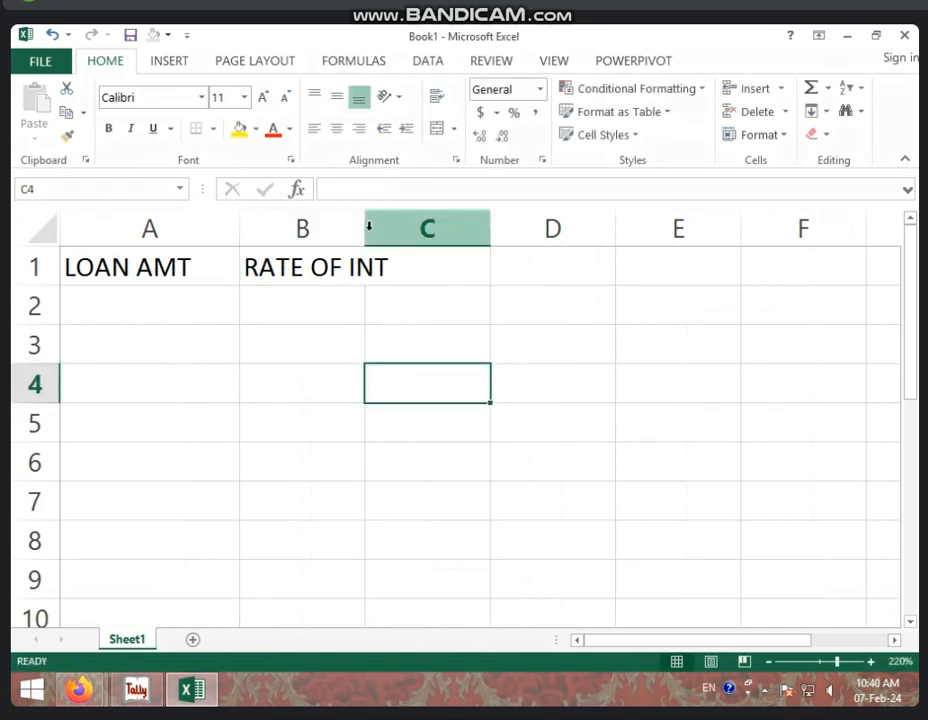
{"action": "left_click_drag", "start_coordinate": [365, 228], "coordinate": [402, 229]}
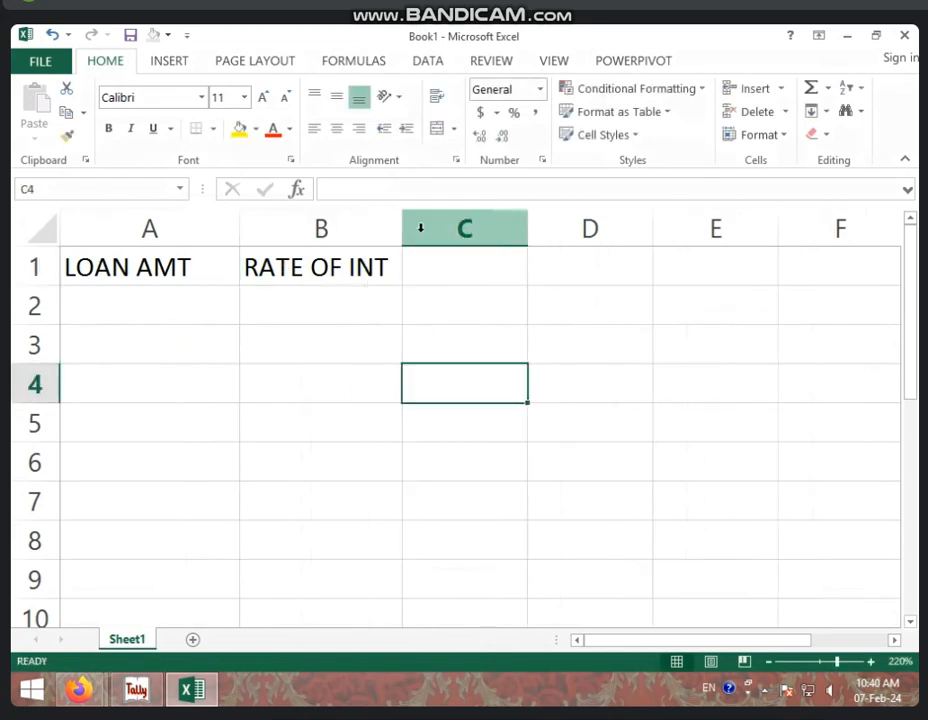
{"action": "left_click", "coordinate": [464, 265]}
{"action": "type", "text": "LOAN YEAR"}
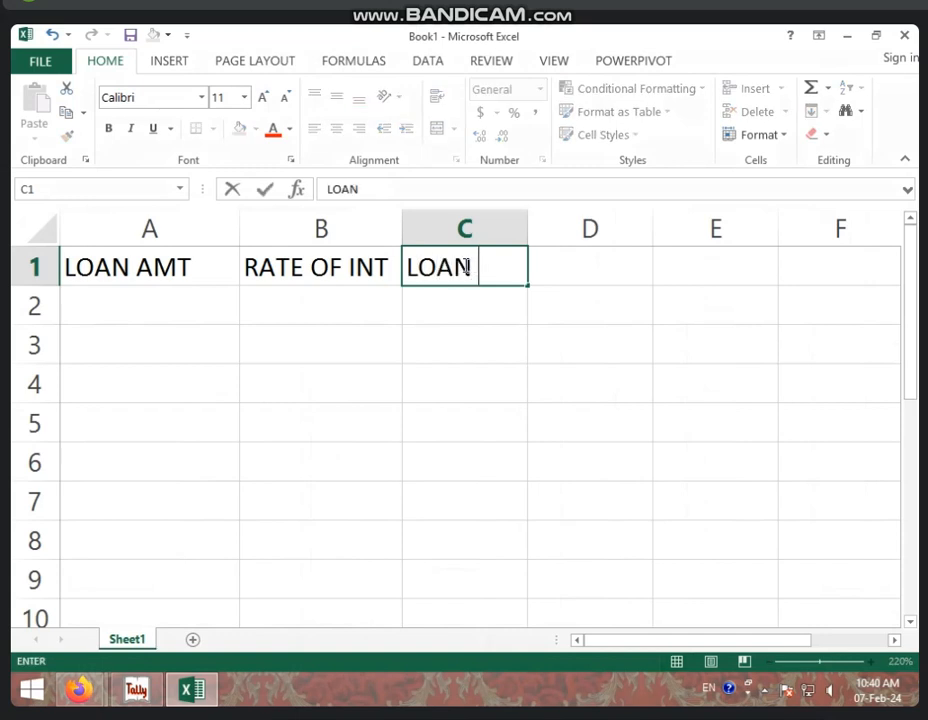
{"action": "left_click", "coordinate": [512, 334]}
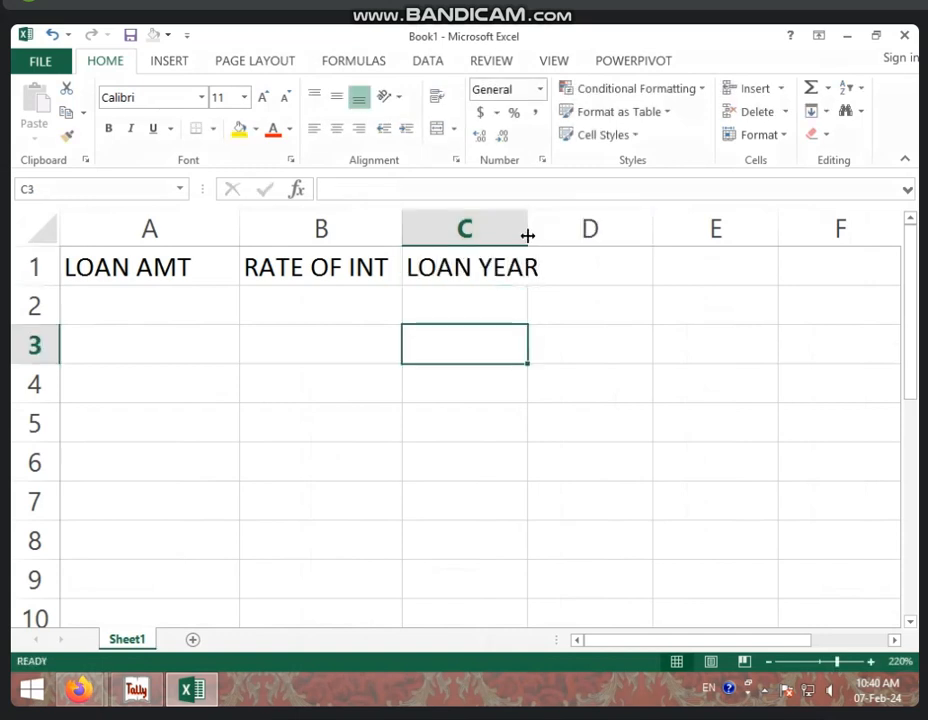
{"action": "left_click_drag", "start_coordinate": [528, 234], "coordinate": [549, 234]}
{"action": "left_click", "coordinate": [139, 302]}
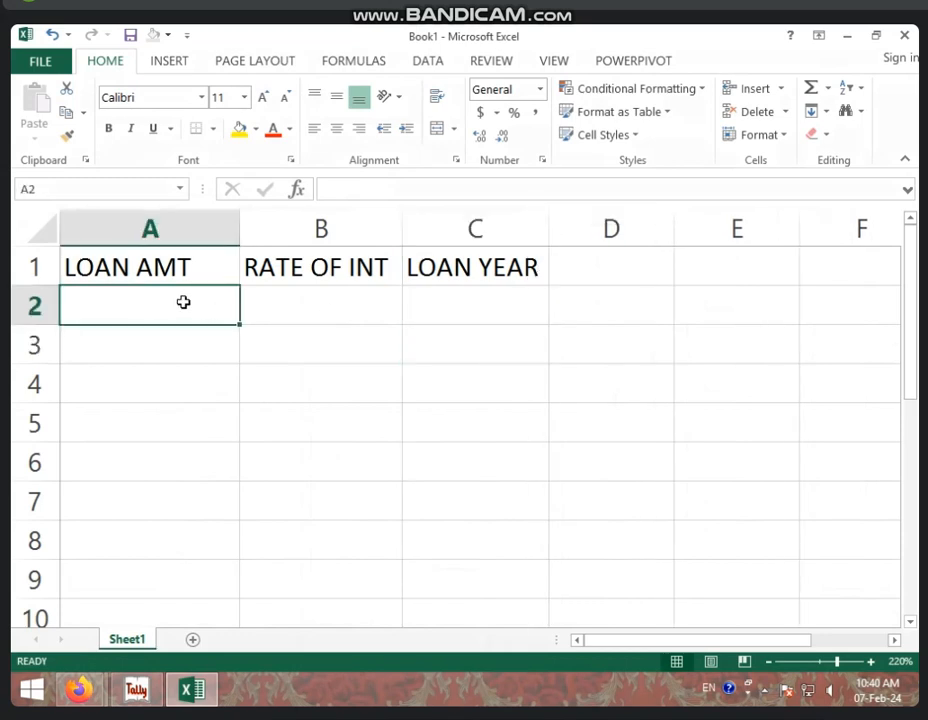
Enter 500000, 10% (percentage format) and 3 in A2:C2, then type PER YEAR INT AMT in A3
{"action": "type", "text": "50"}
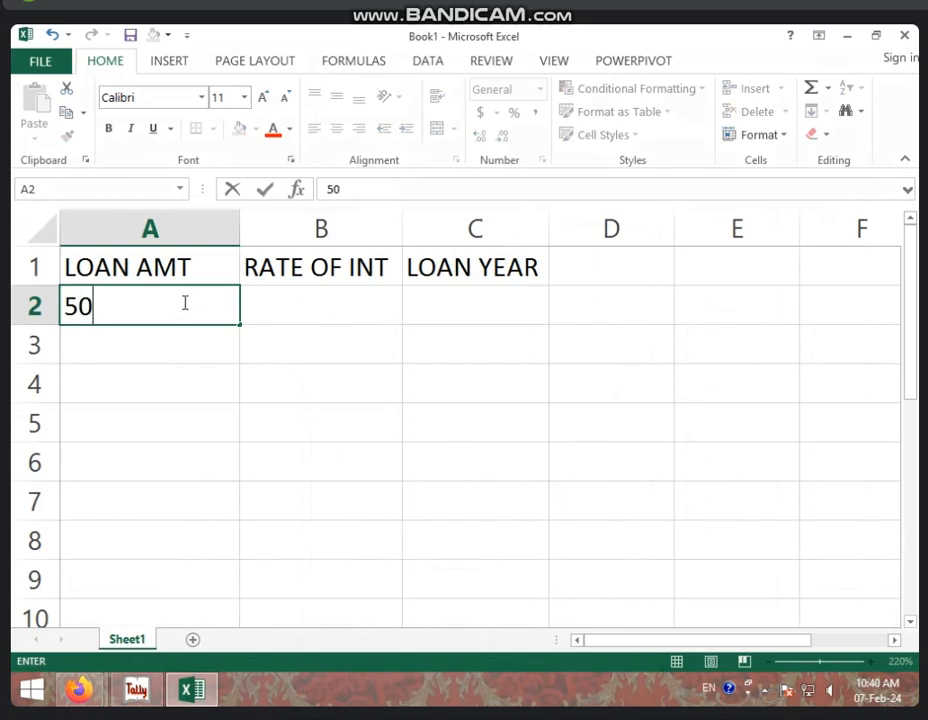
{"action": "type", "text": "0000"}
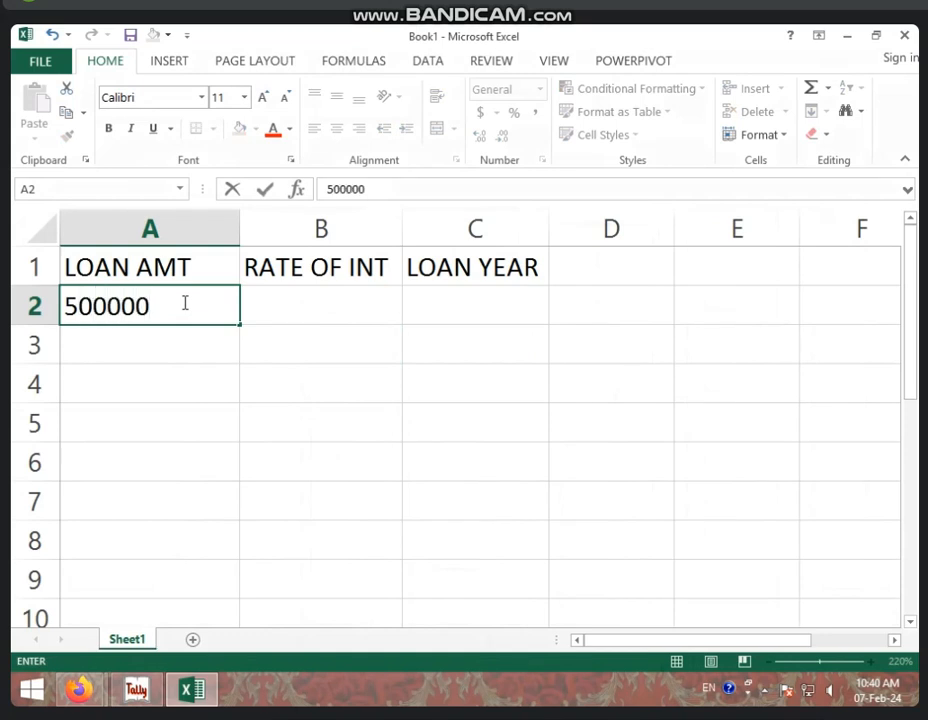
{"action": "key", "text": "Tab"}
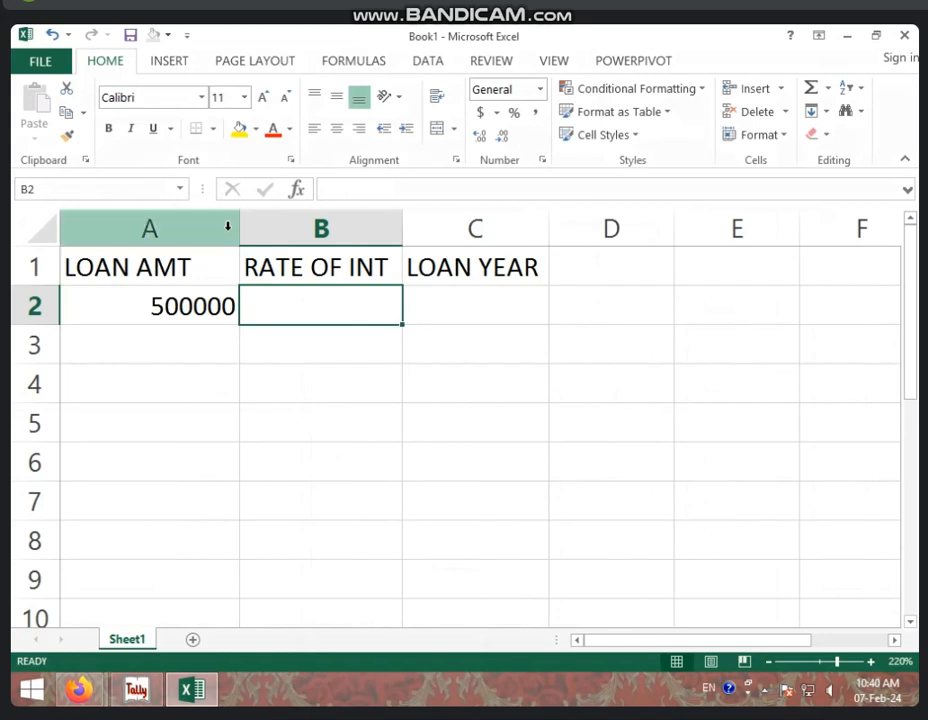
{"action": "left_click", "coordinate": [514, 113]}
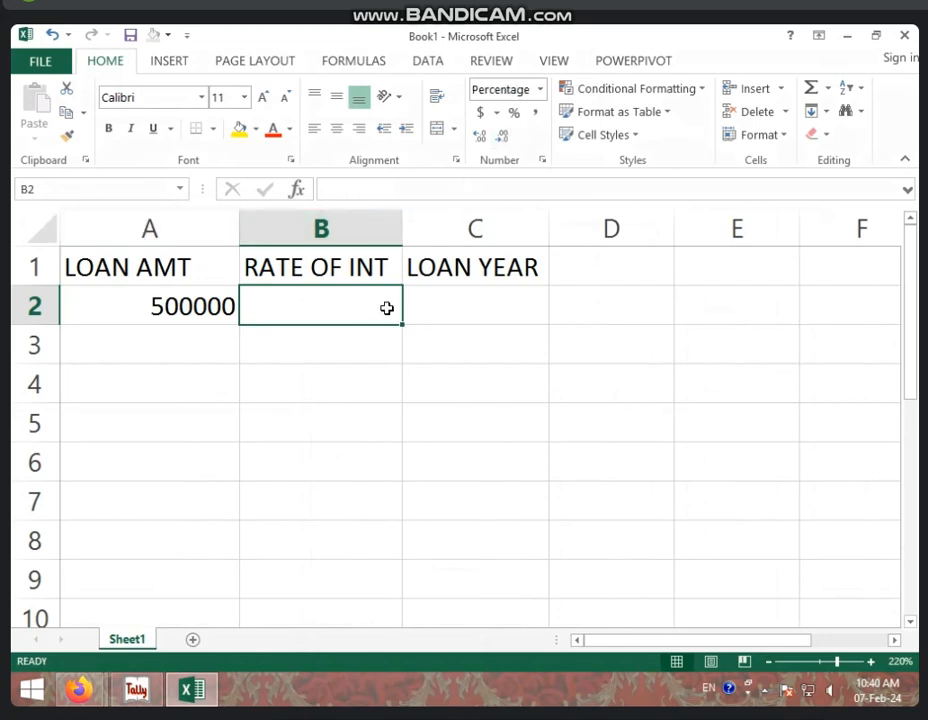
{"action": "type", "text": "10"}
{"action": "key", "text": "Tab"}
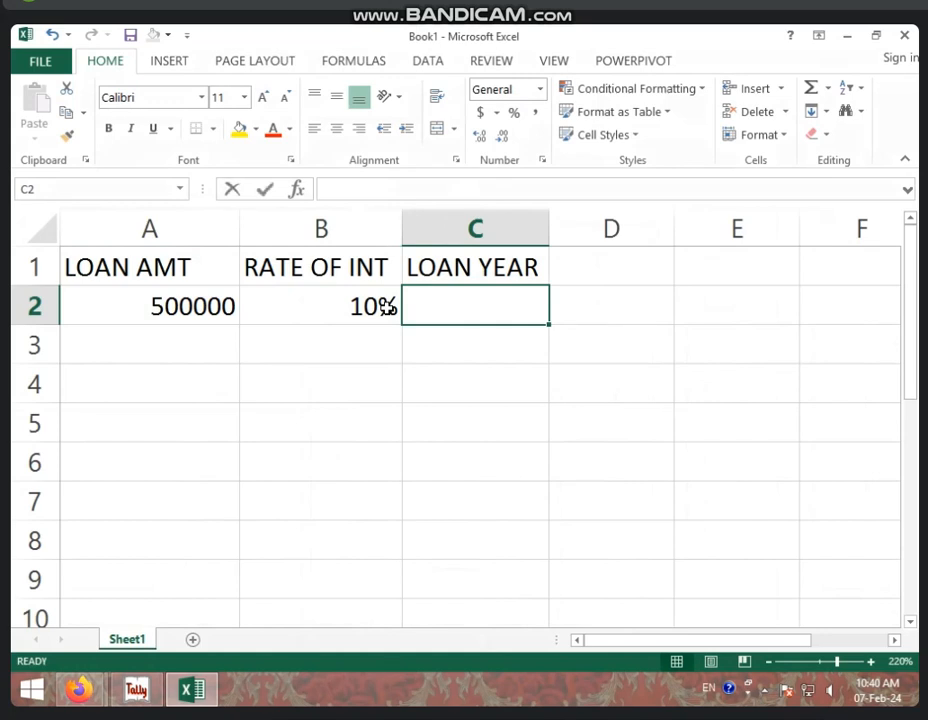
{"action": "type", "text": "3"}
{"action": "key", "text": "Return"}
{"action": "key", "text": "Left"}
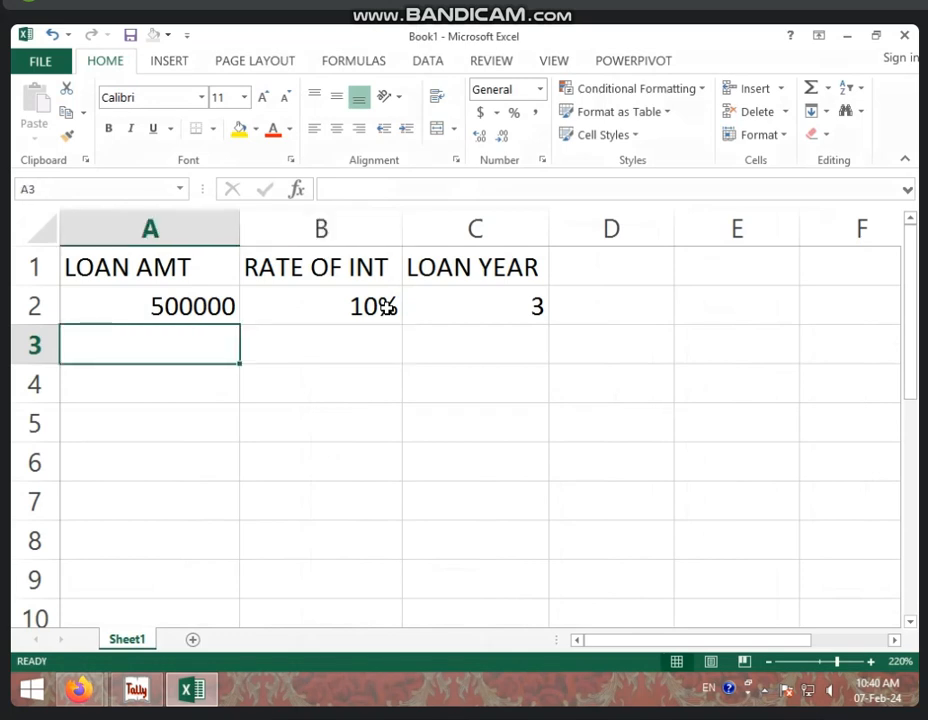
{"action": "type", "text": "PER Y"}
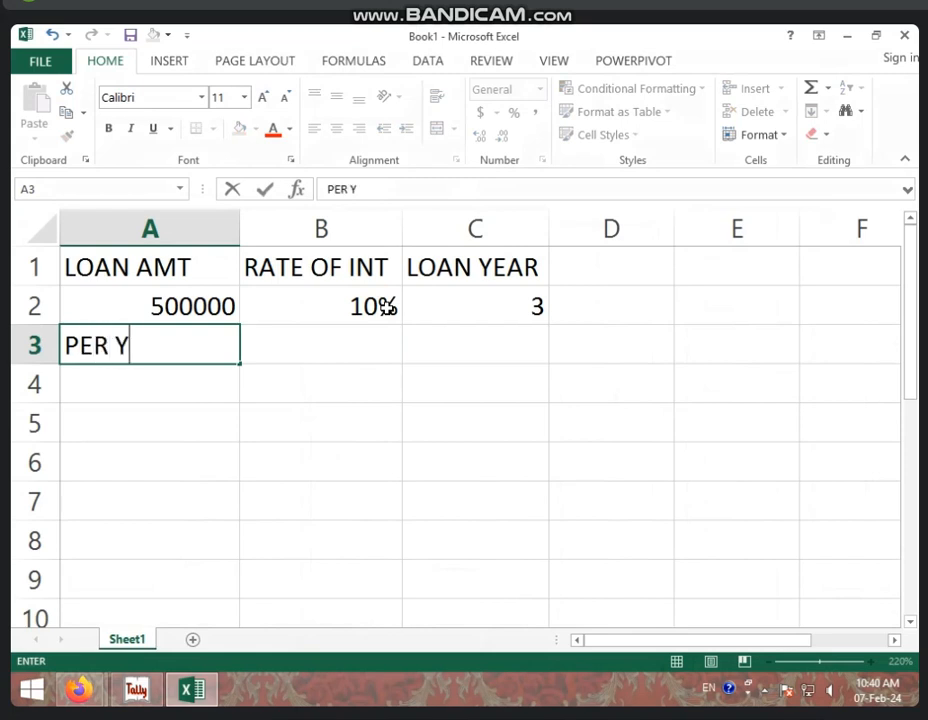
{"action": "type", "text": "EAR "}
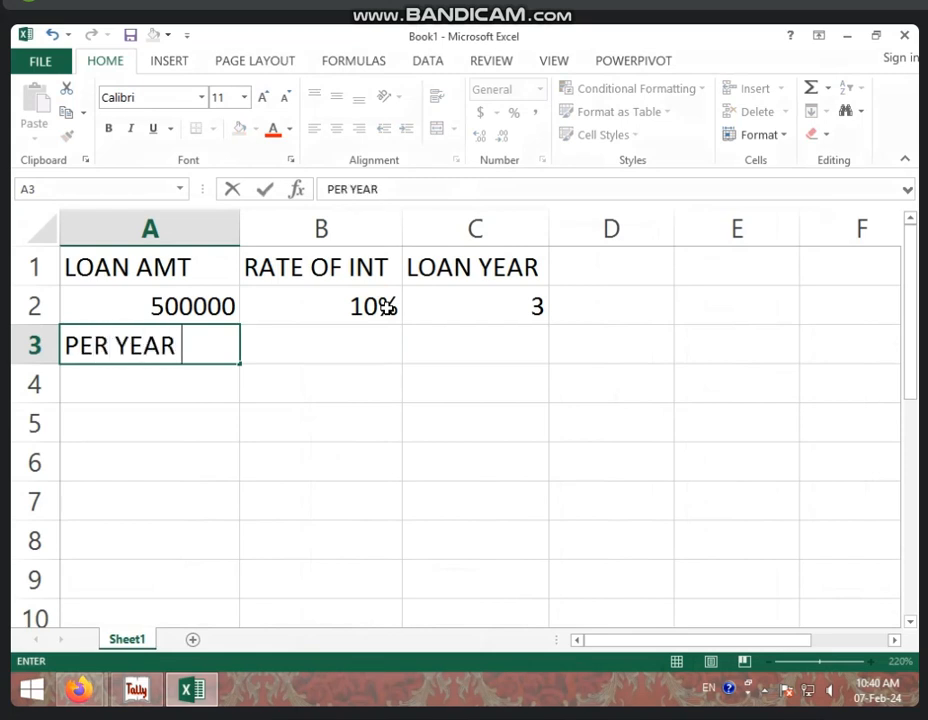
{"action": "type", "text": "INT A"}
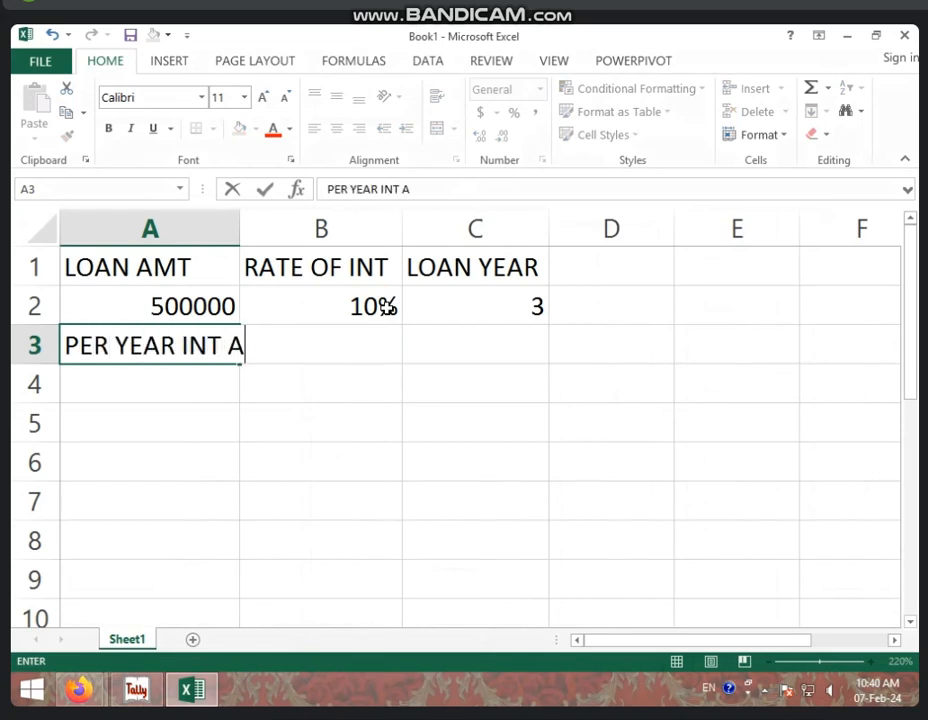
{"action": "type", "text": "MT"}
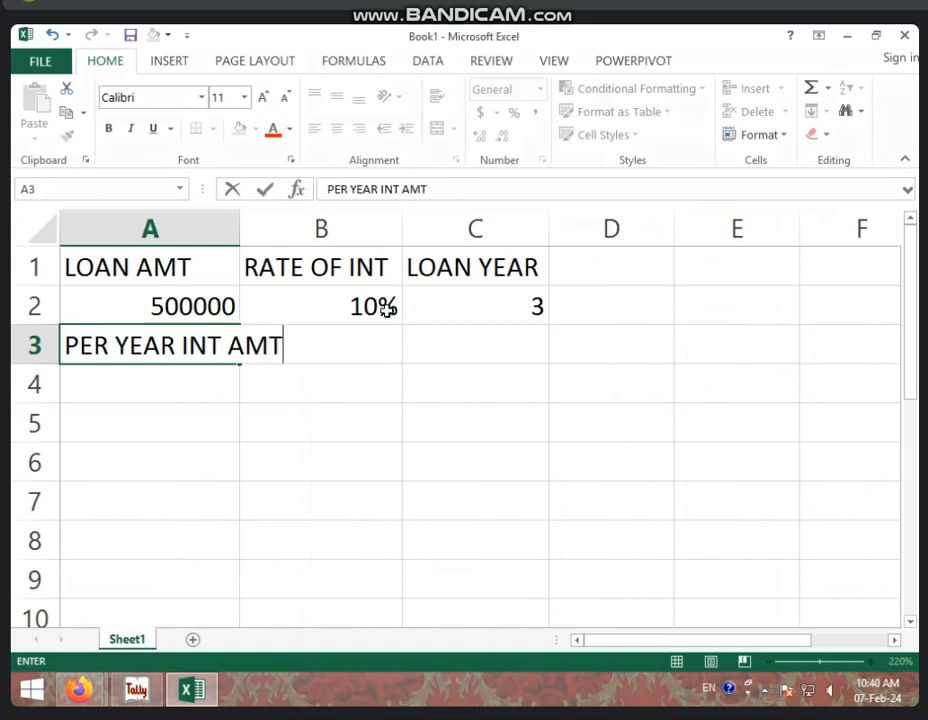
Widen column A and enter =A2*B2 in B3 for the 50000 yearly interest
{"action": "left_click", "coordinate": [404, 406]}
{"action": "left_click_drag", "start_coordinate": [240, 229], "coordinate": [291, 228]}
{"action": "left_click", "coordinate": [352, 342]}
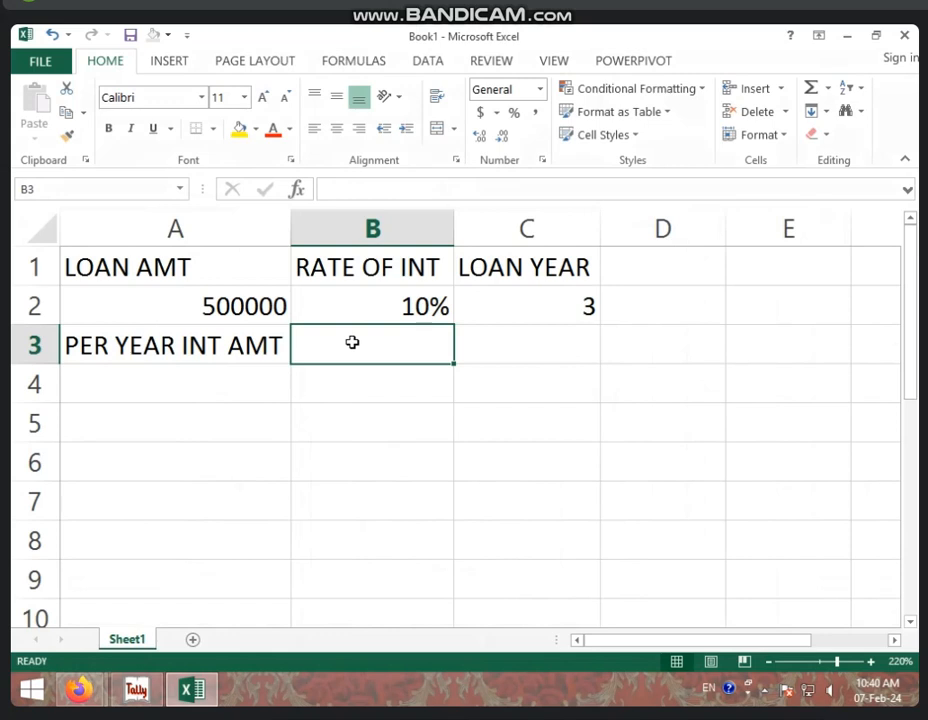
{"action": "type", "text": "="}
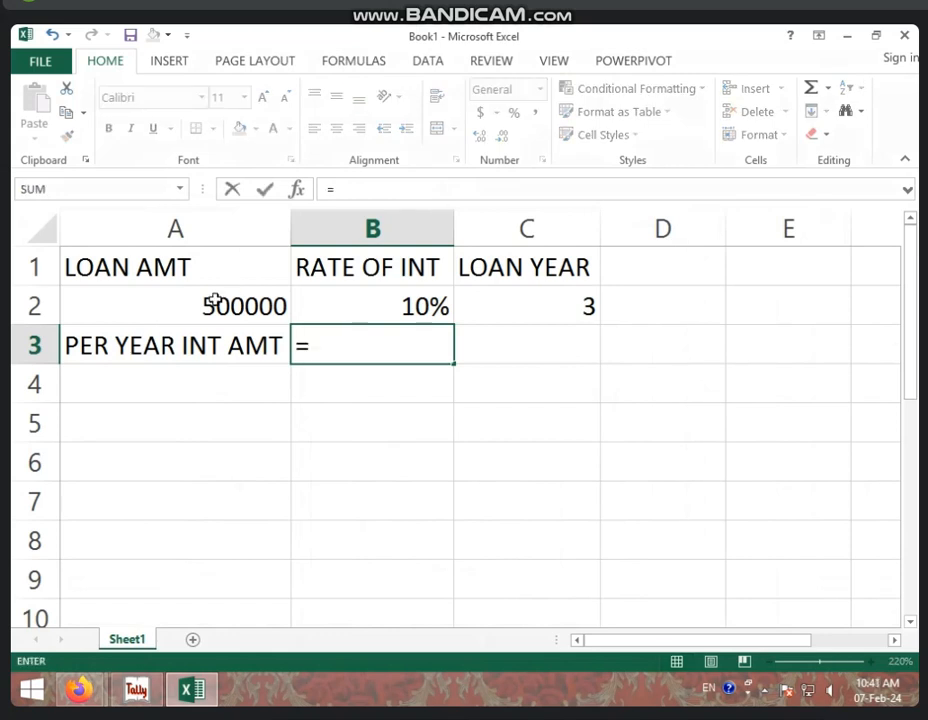
{"action": "left_click", "coordinate": [215, 300]}
{"action": "type", "text": "*"}
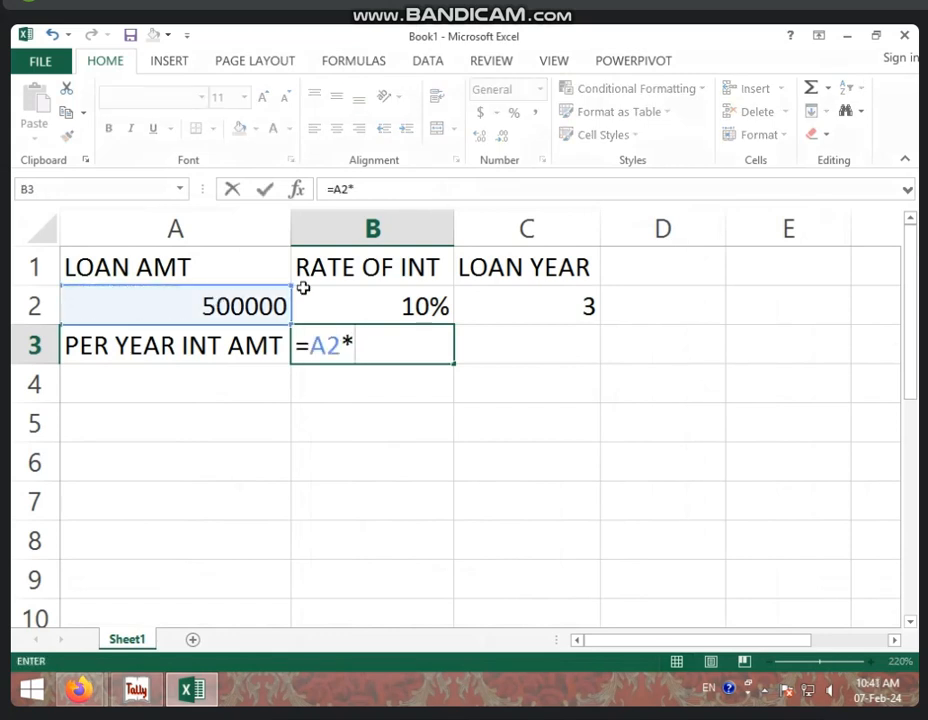
{"action": "left_click", "coordinate": [305, 290]}
{"action": "key", "text": "Return"}
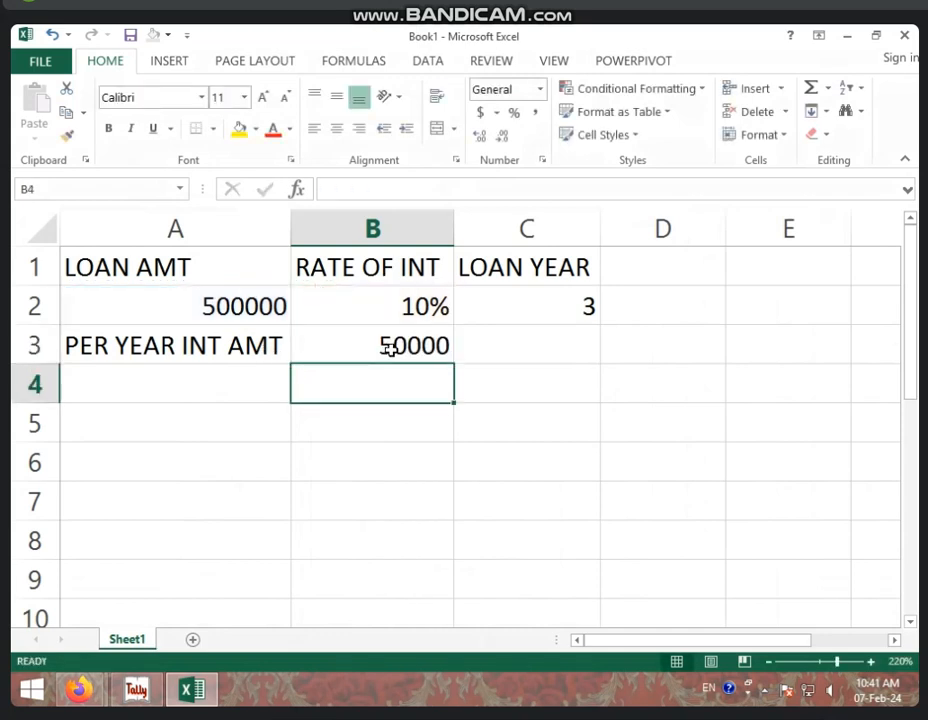
Label A4 TOTAL INT and enter =B3*C2 in B4, giving 150000
{"action": "left_click", "coordinate": [246, 380]}
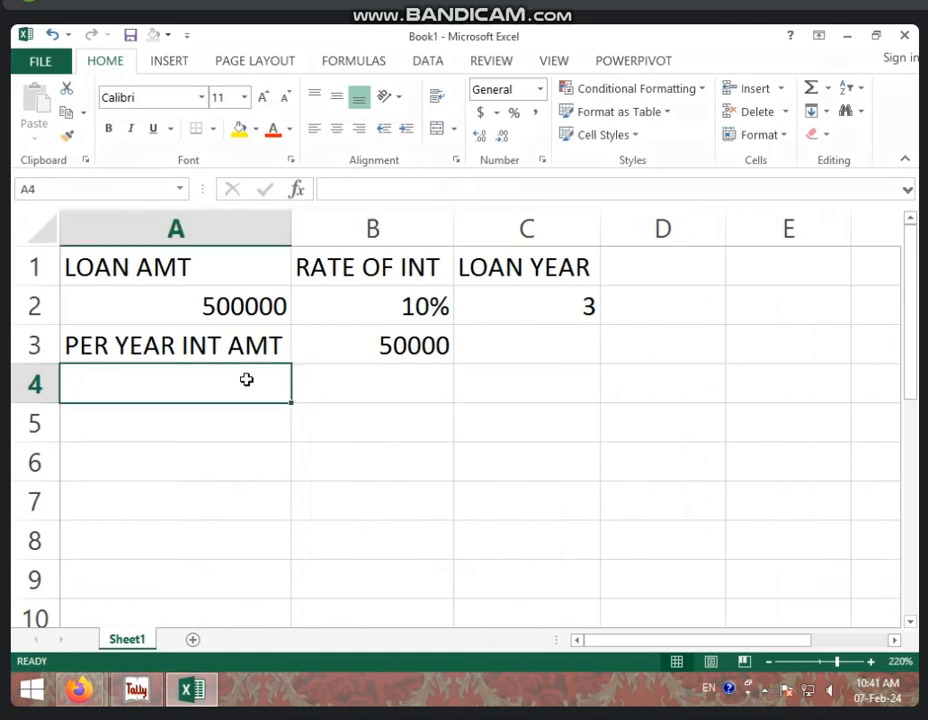
{"action": "type", "text": "TOTA"}
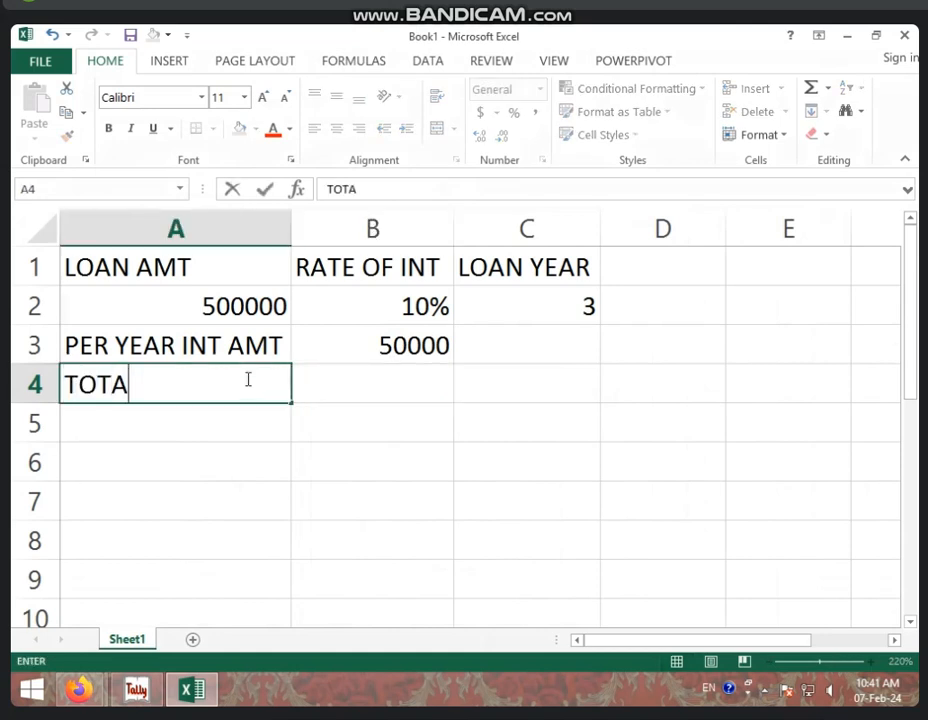
{"action": "type", "text": "L INT"}
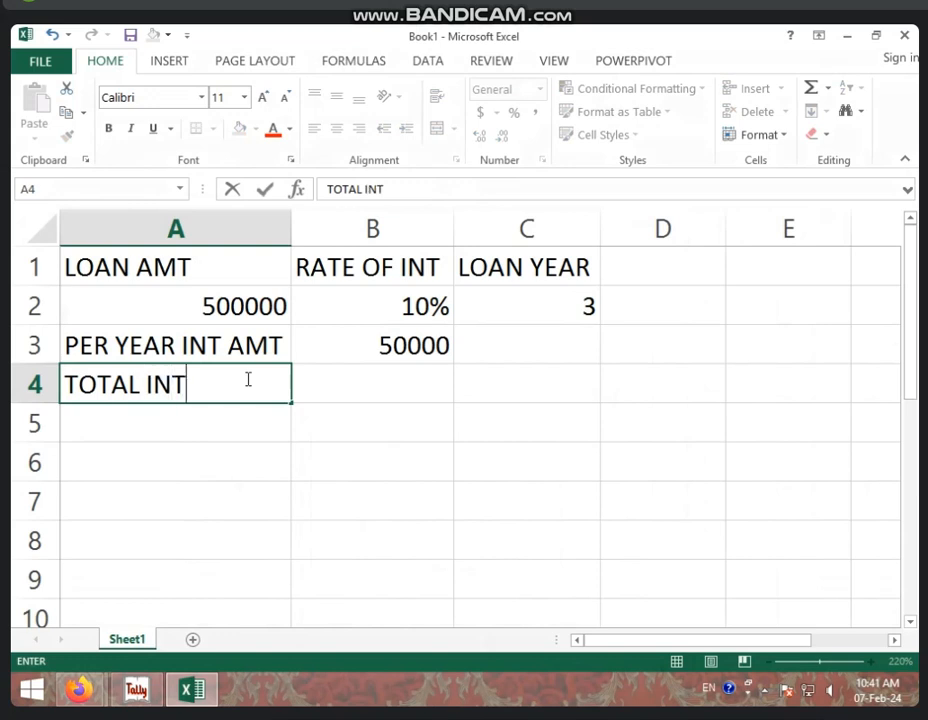
{"action": "key", "text": "Tab"}
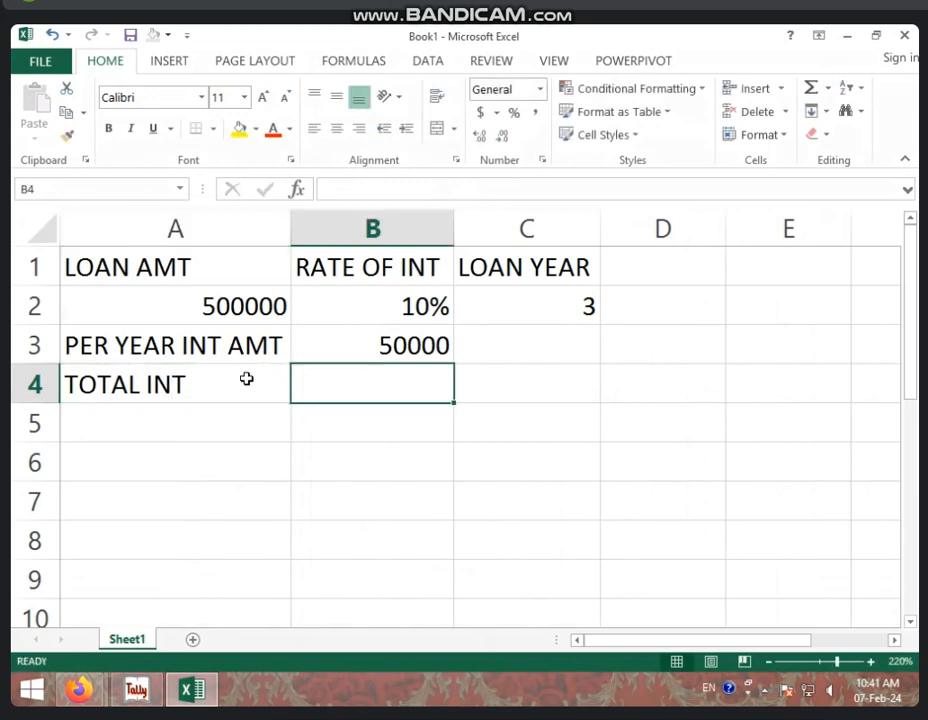
{"action": "type", "text": "="}
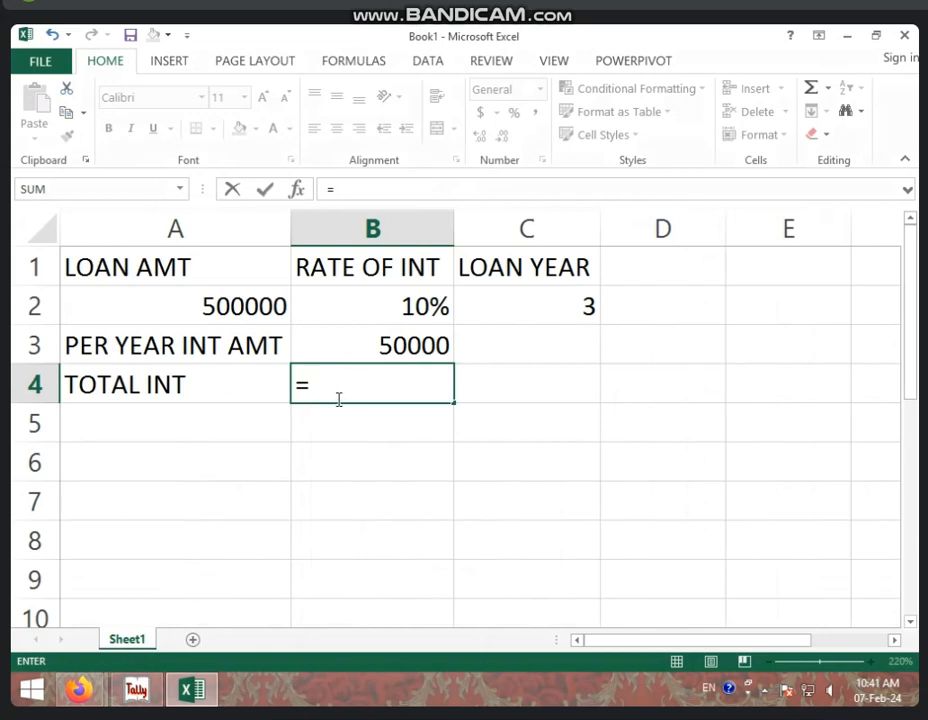
{"action": "left_click", "coordinate": [368, 346]}
{"action": "type", "text": "*"}
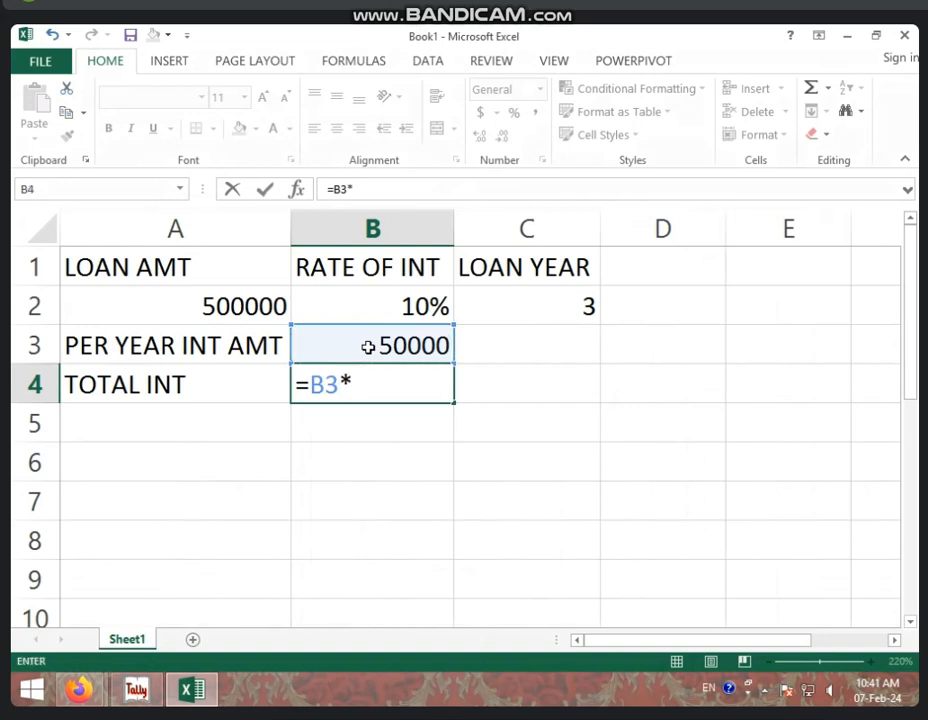
{"action": "left_click", "coordinate": [559, 300]}
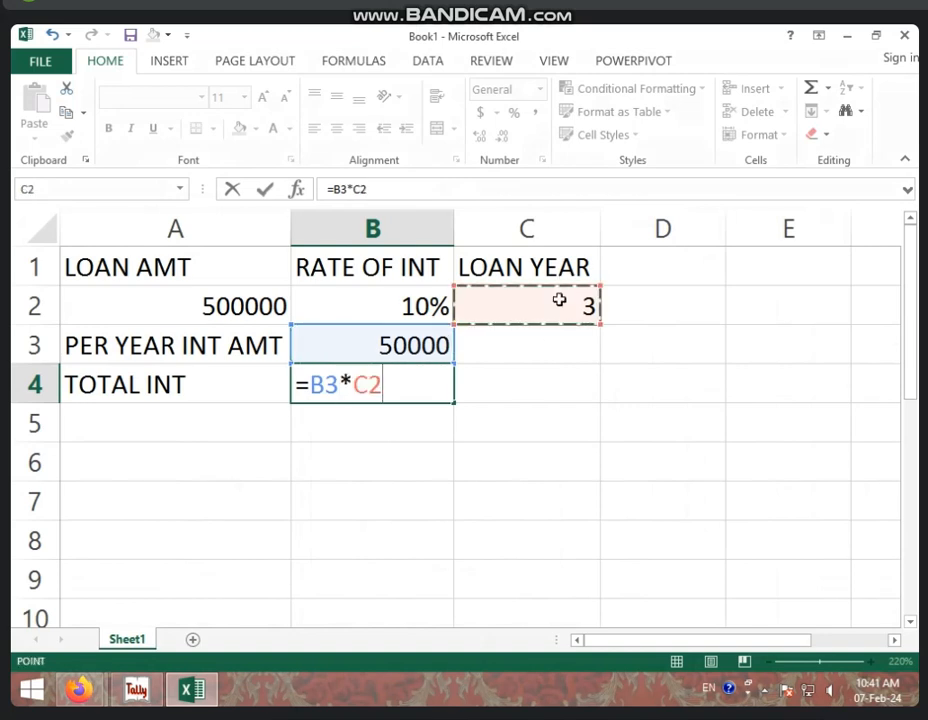
{"action": "key", "text": "Return"}
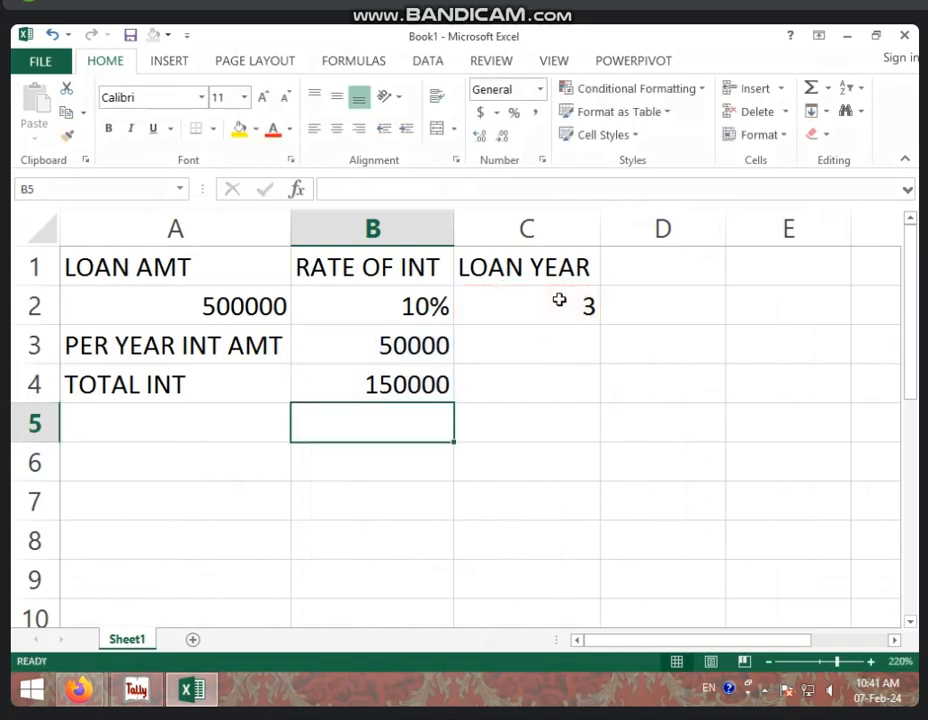
Label A5 LOAN + INT and enter =A2+B4 in B5, giving 650000
{"action": "left_click", "coordinate": [169, 421]}
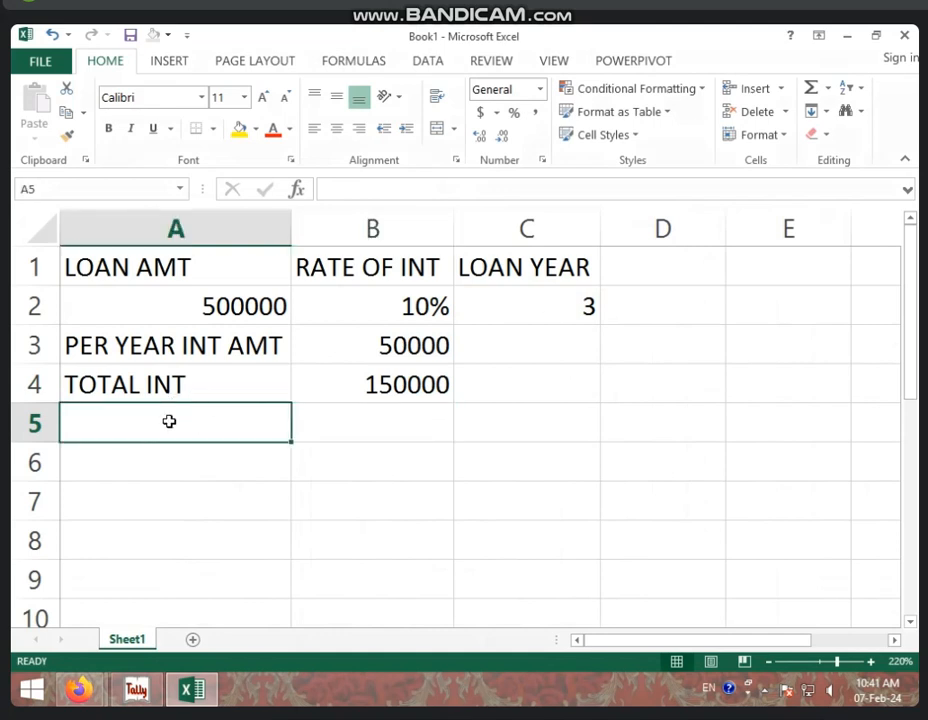
{"action": "type", "text": "L"}
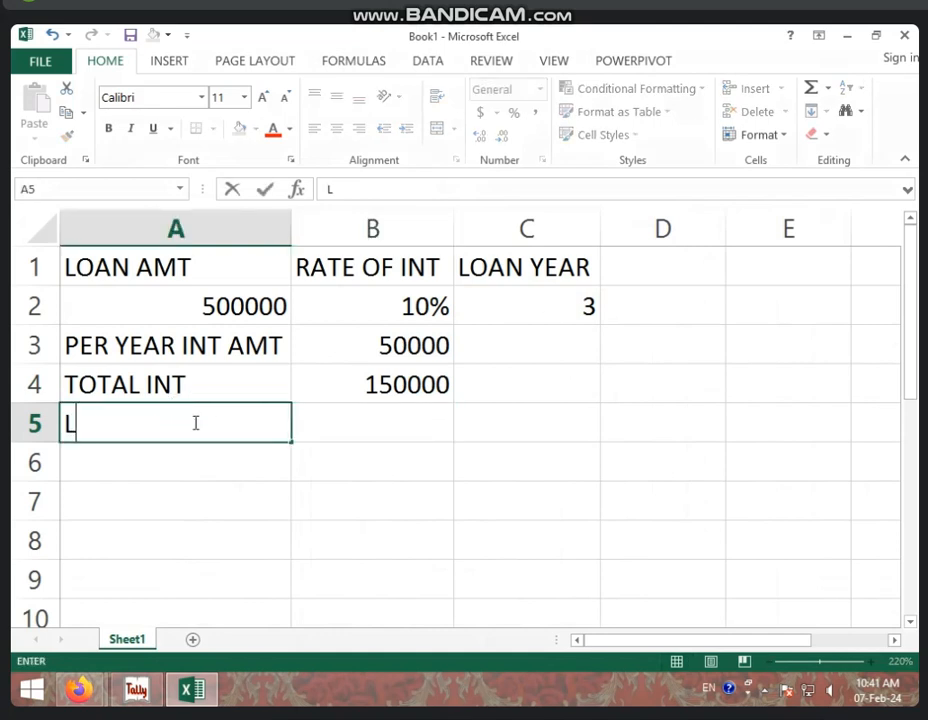
{"action": "type", "text": "OAN + INT"}
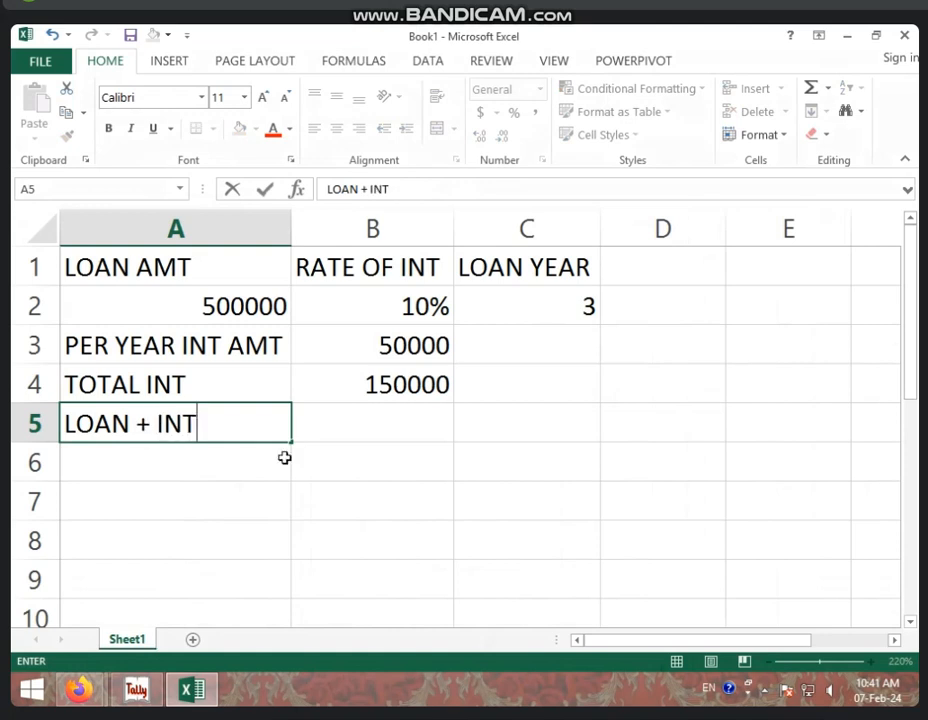
{"action": "left_click", "coordinate": [327, 423]}
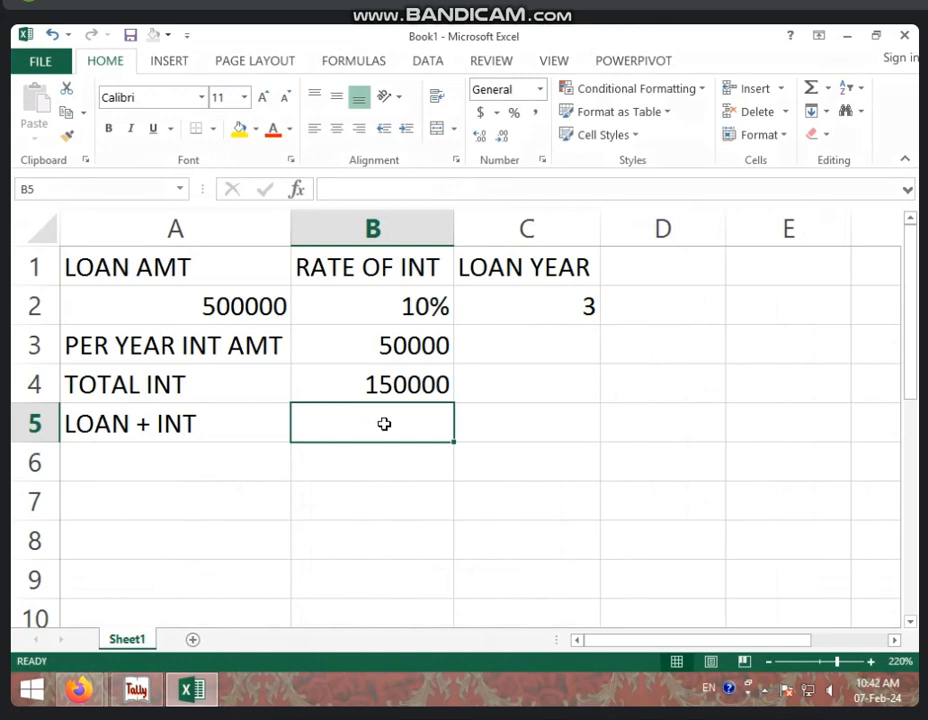
{"action": "type", "text": "="}
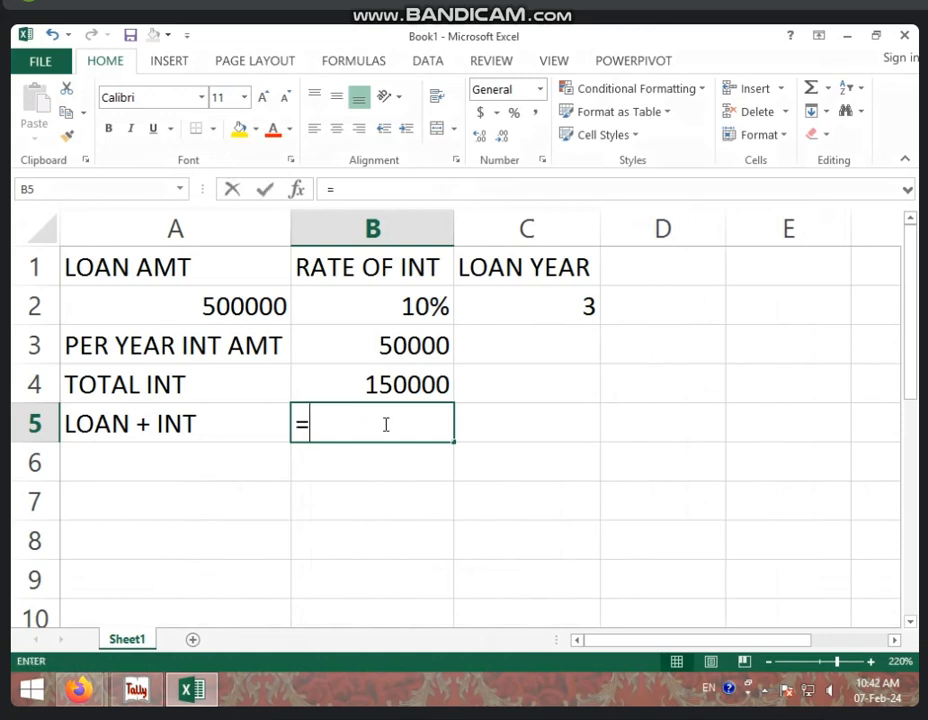
{"action": "left_click", "coordinate": [253, 307]}
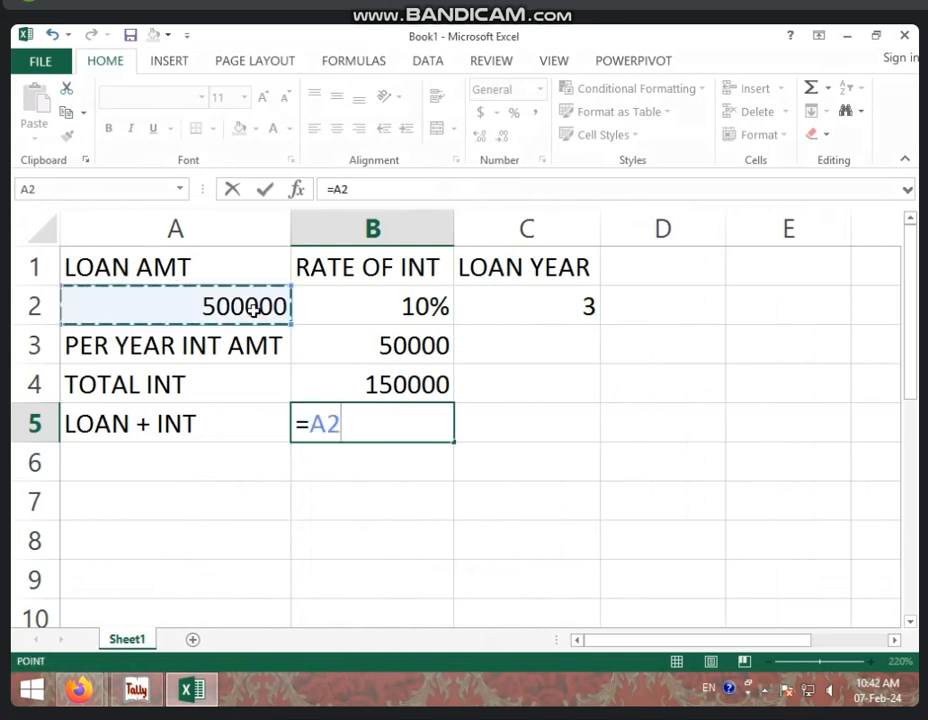
{"action": "type", "text": "+"}
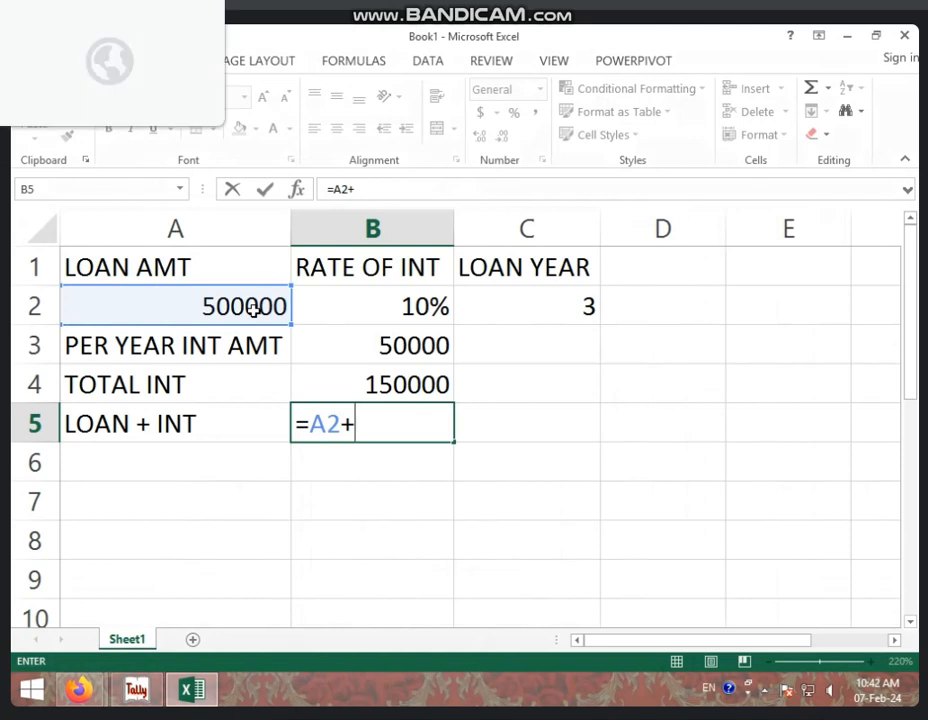
{"action": "left_click", "coordinate": [353, 385]}
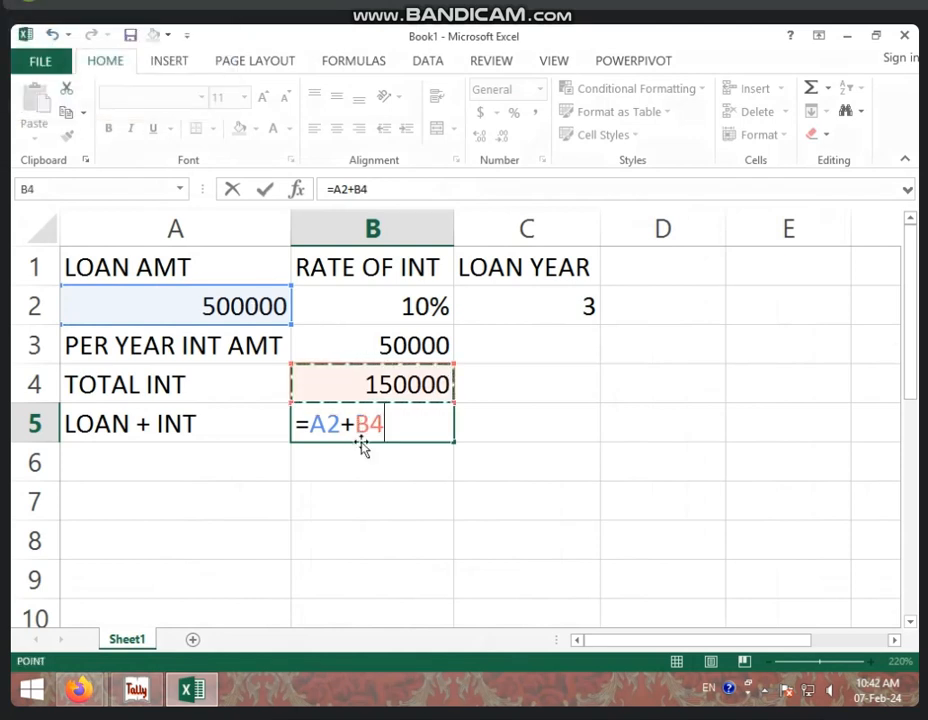
{"action": "key", "text": "Return"}
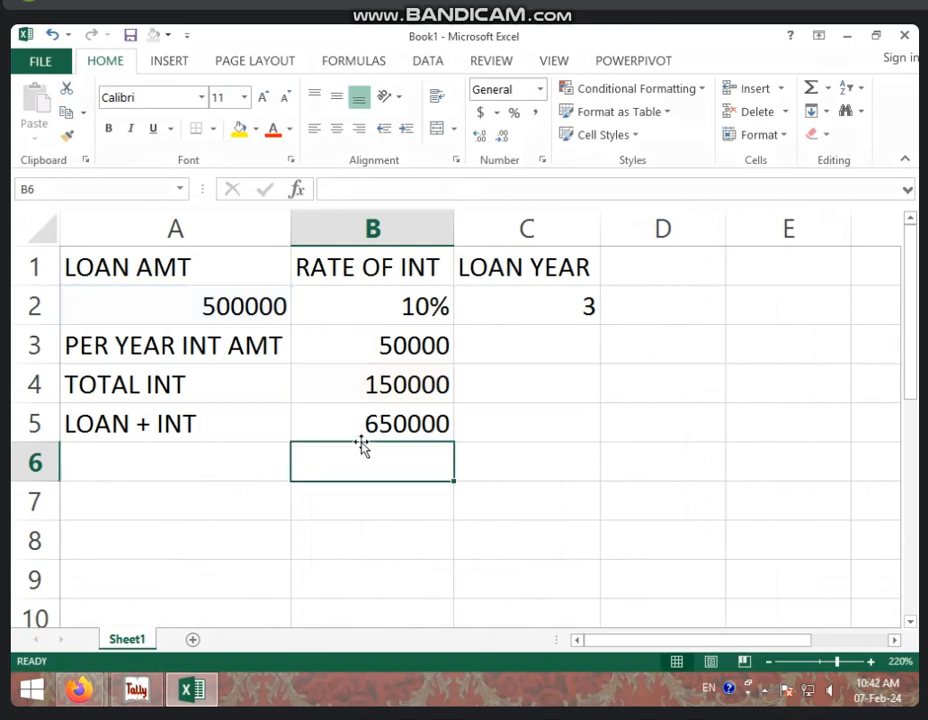
{"action": "left_click", "coordinate": [242, 456]}
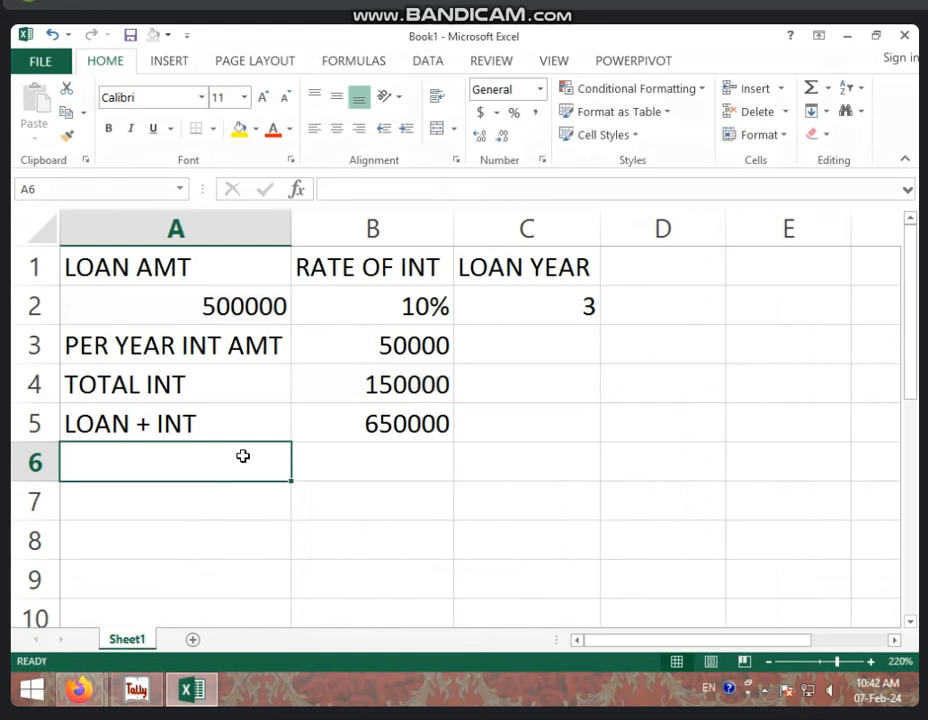
Label A6 PER YEAR INST and enter 12 in B6
{"action": "type", "text": "INS"}
{"action": "key", "text": "BackSpace"}
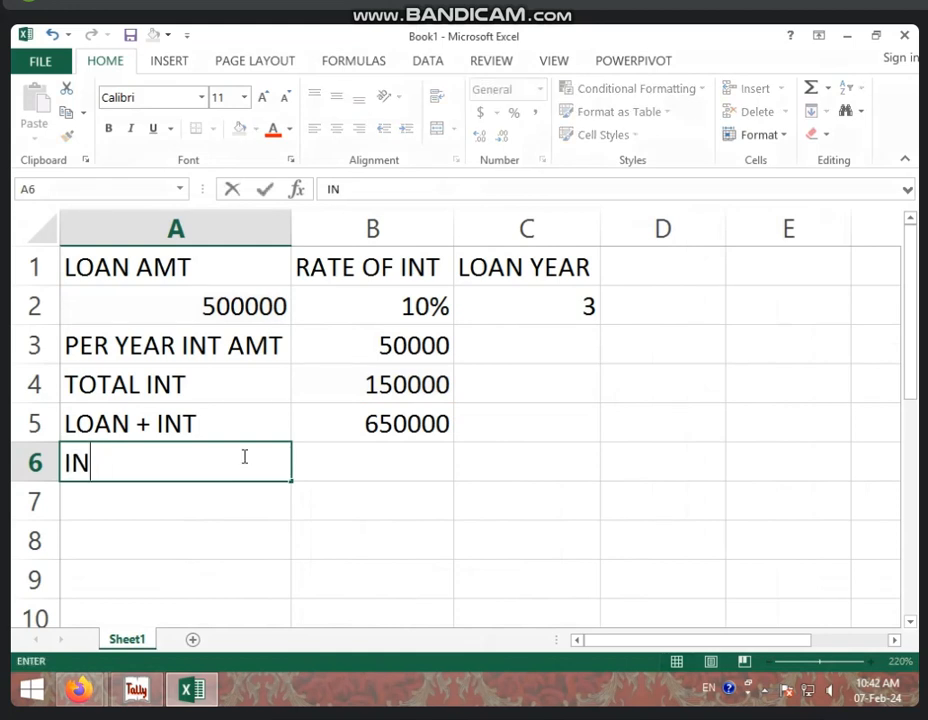
{"action": "key", "text": "BackSpace"}
{"action": "key", "text": "BackSpace"}
{"action": "type", "text": "PER"}
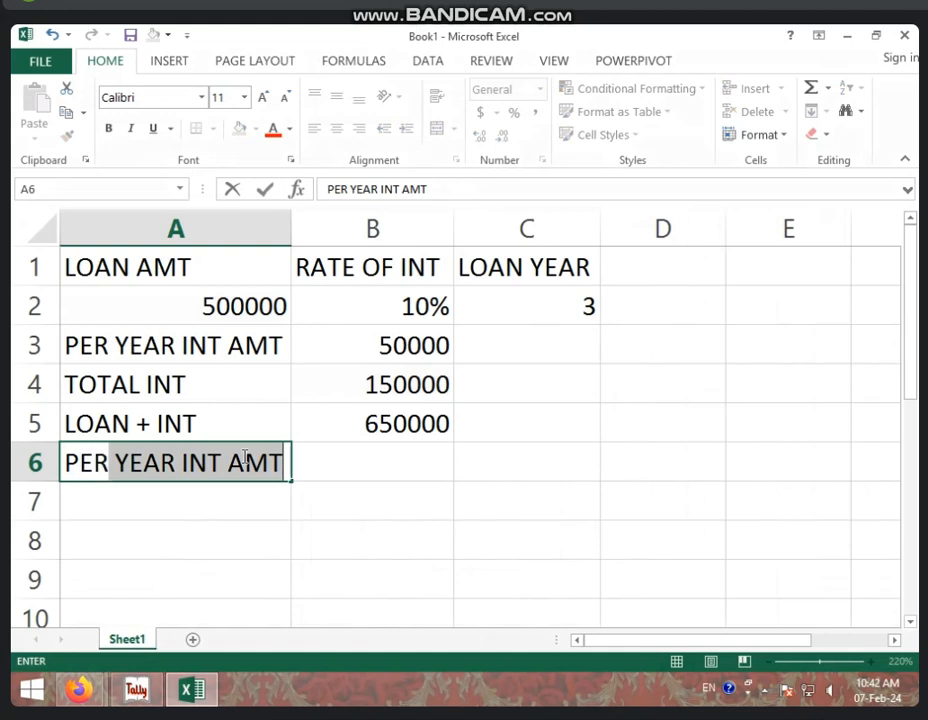
{"action": "type", "text": " YEAR I"}
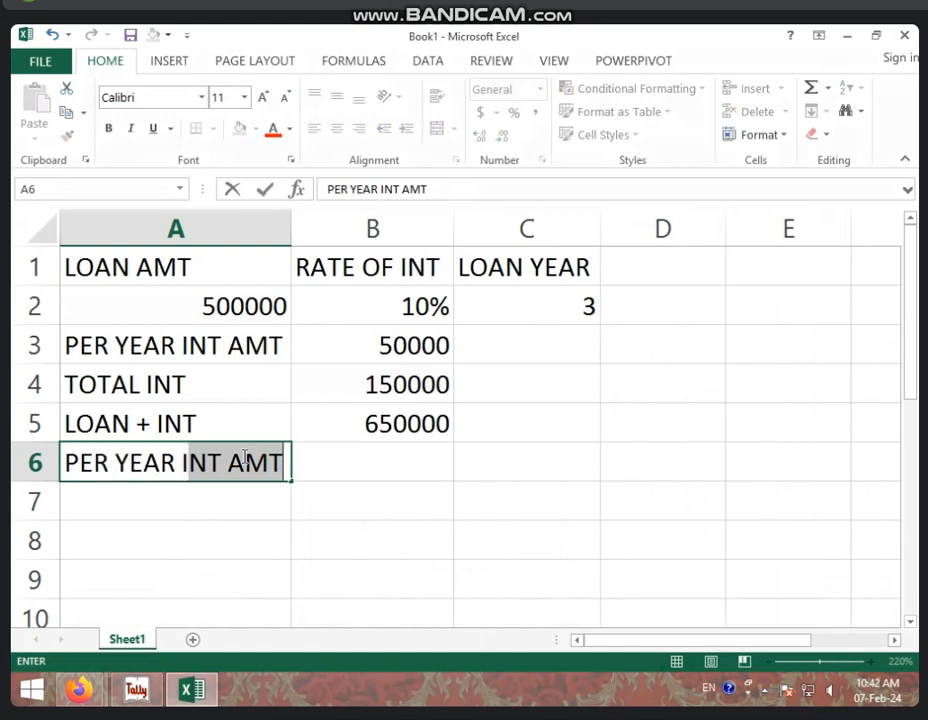
{"action": "type", "text": "NST"}
{"action": "key", "text": "ctrl+Return"}
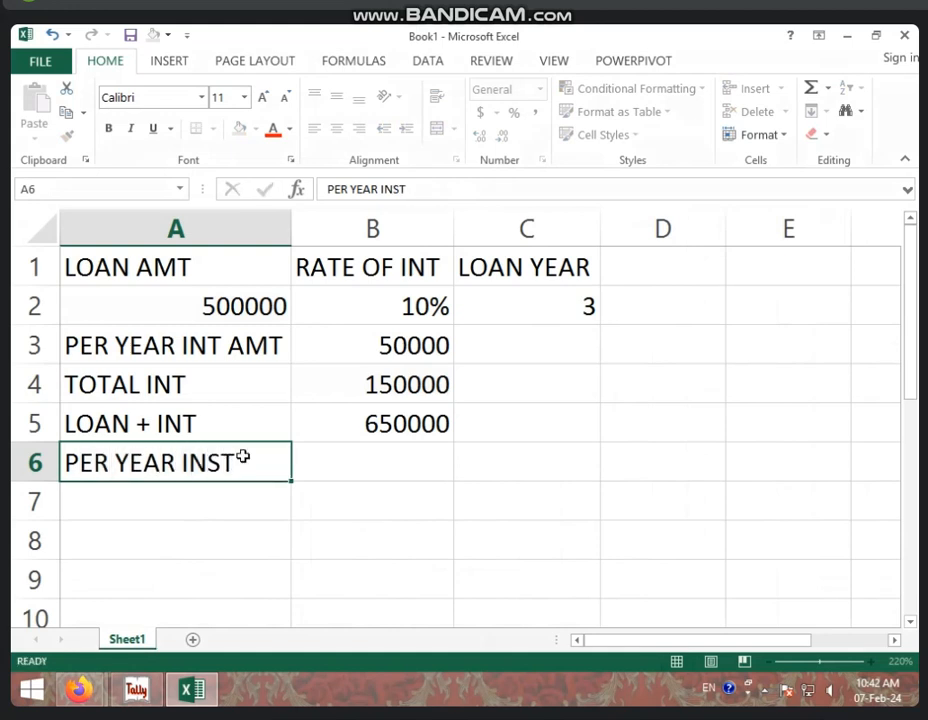
{"action": "key", "text": "Right"}
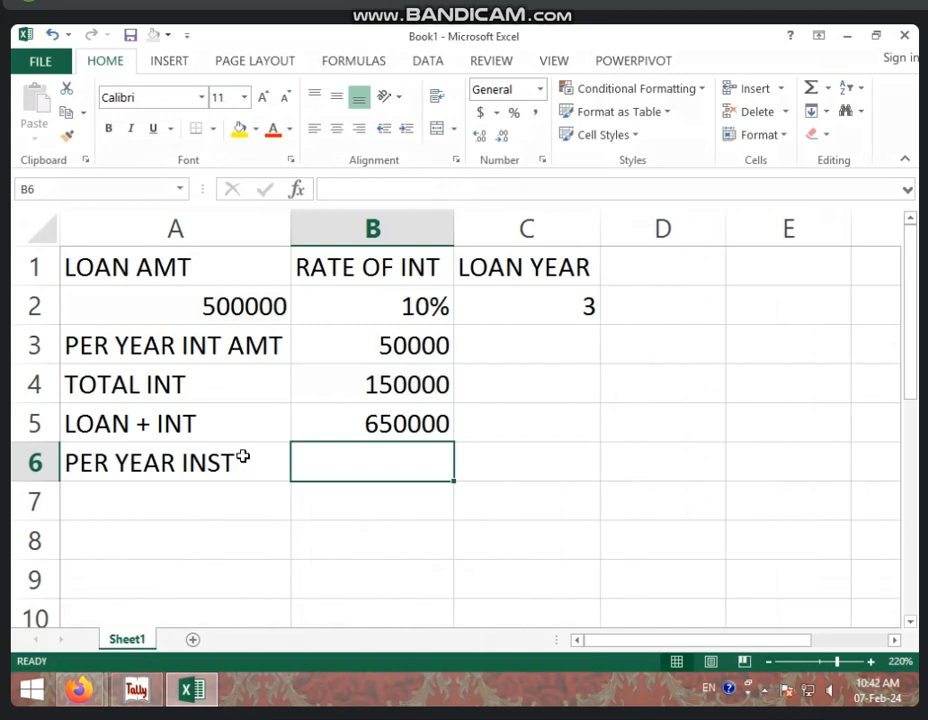
{"action": "type", "text": "12"}
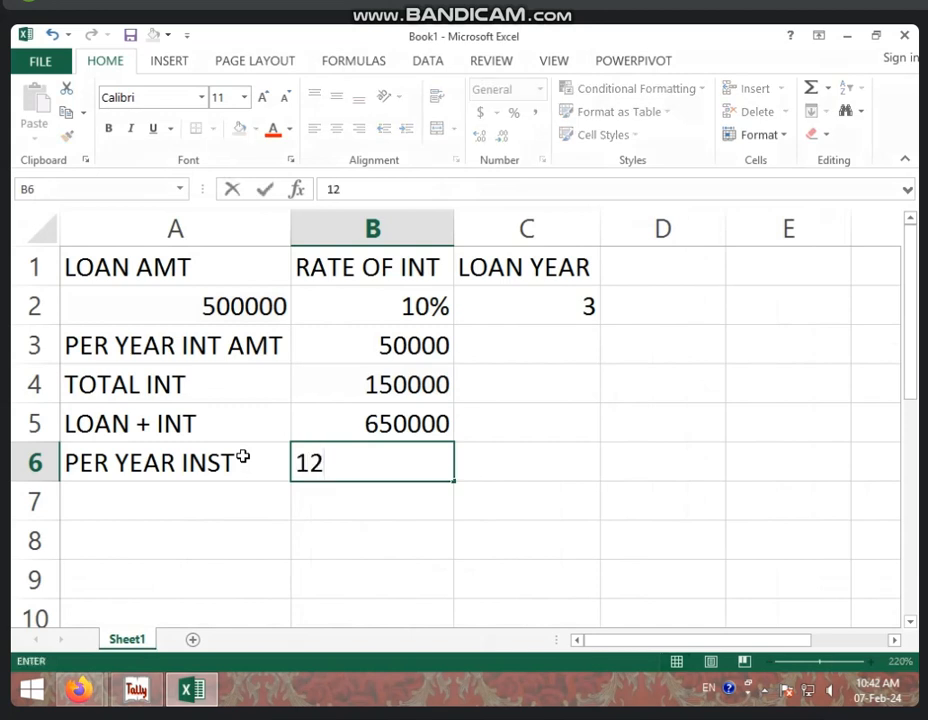
{"action": "key", "text": "Return"}
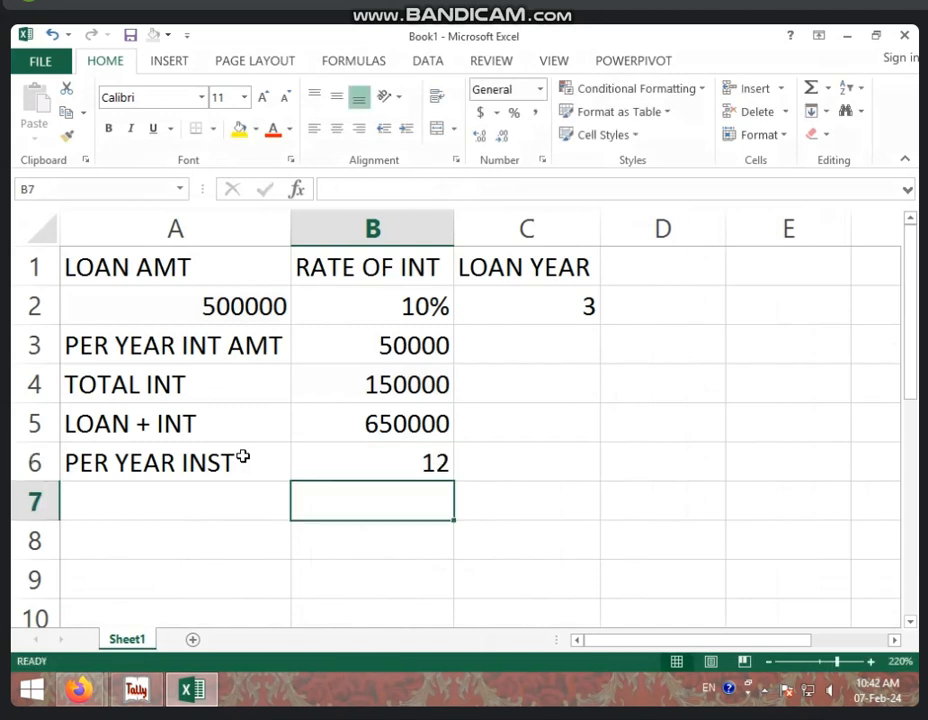
{"action": "key", "text": "Left"}
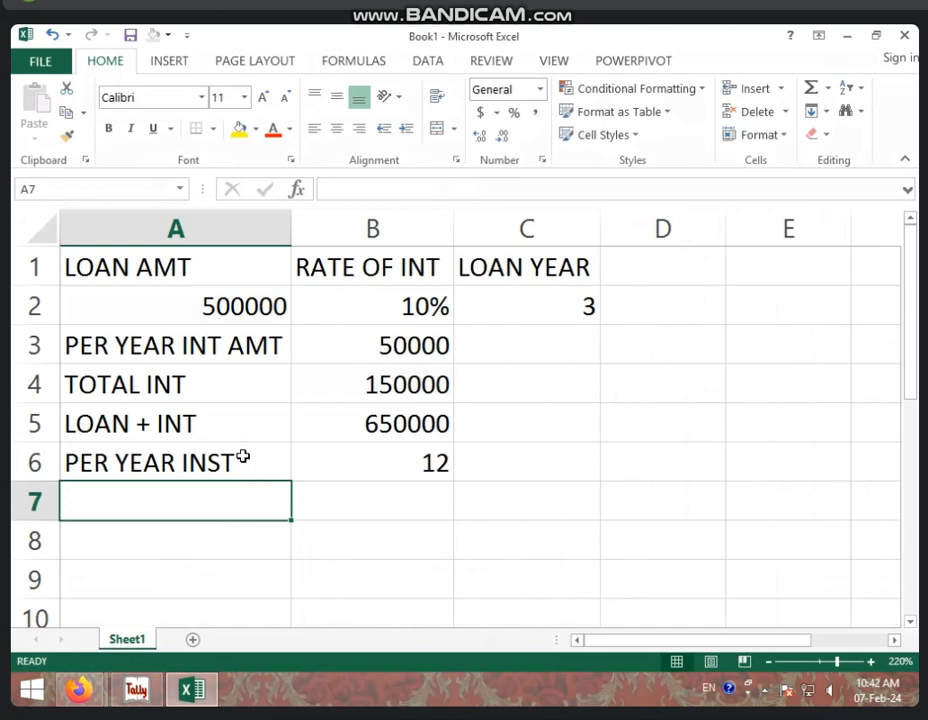
Label A7 TOTAL INST and enter =B6*C2 in B7, giving 36
{"action": "type", "text": "INST"}
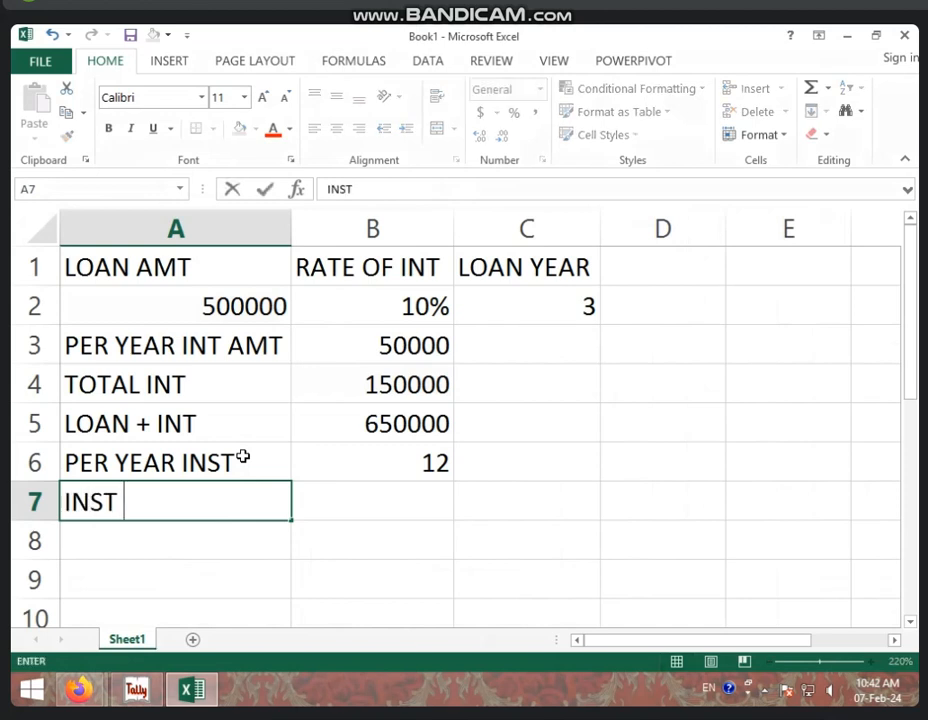
{"action": "key", "text": "BackSpace"}
{"action": "key", "text": "BackSpace"}
{"action": "key", "text": "BackSpace"}
{"action": "key", "text": "BackSpace"}
{"action": "key", "text": "BackSpace"}
{"action": "type", "text": "T"}
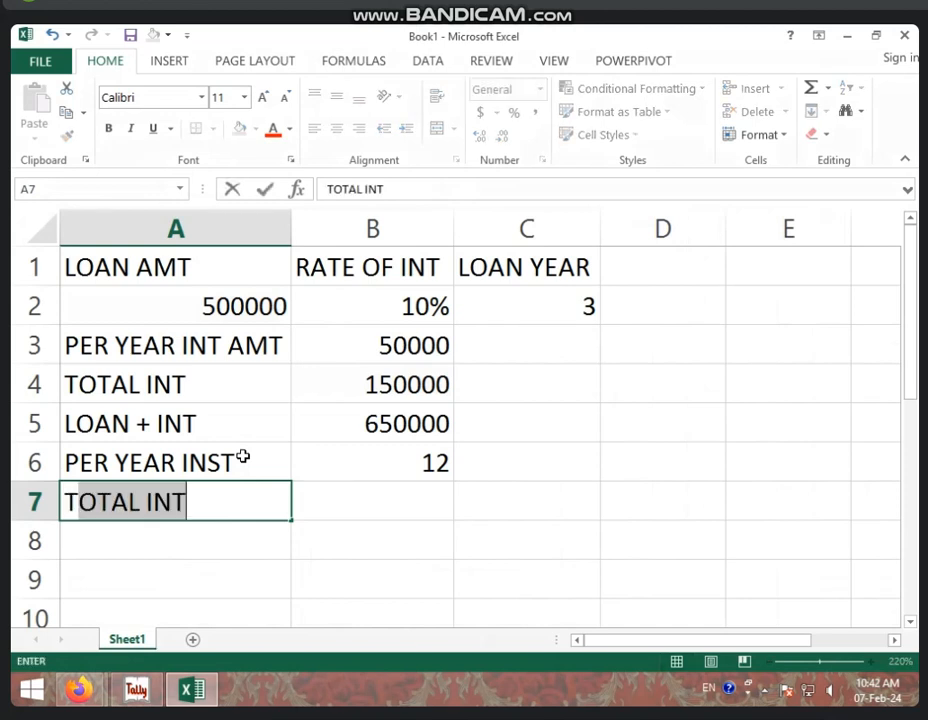
{"action": "type", "text": "OTAL INS"}
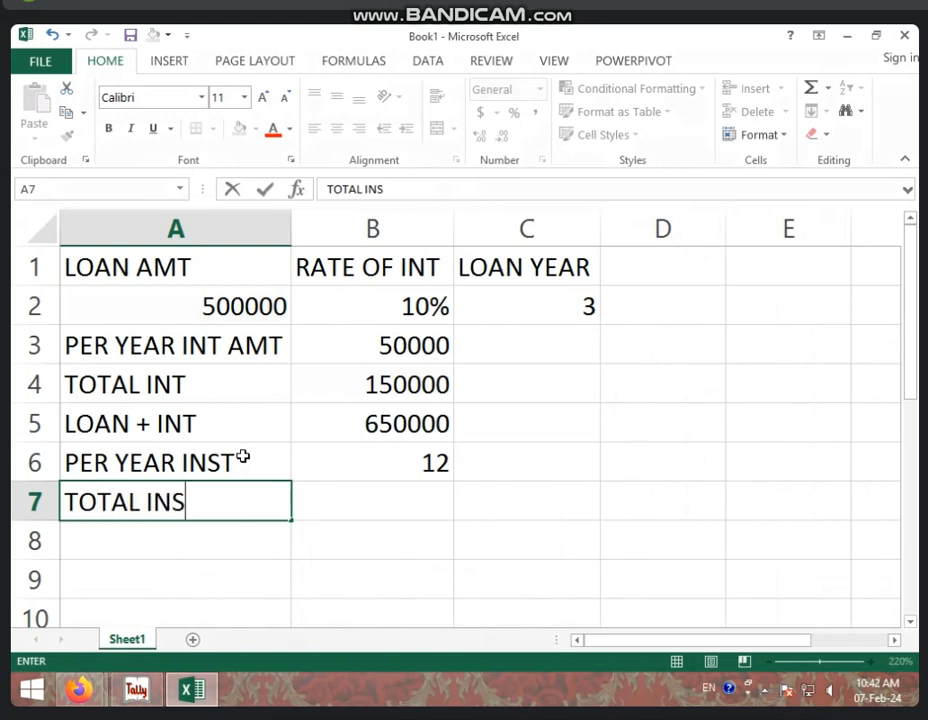
{"action": "type", "text": "T"}
{"action": "key", "text": "Tab"}
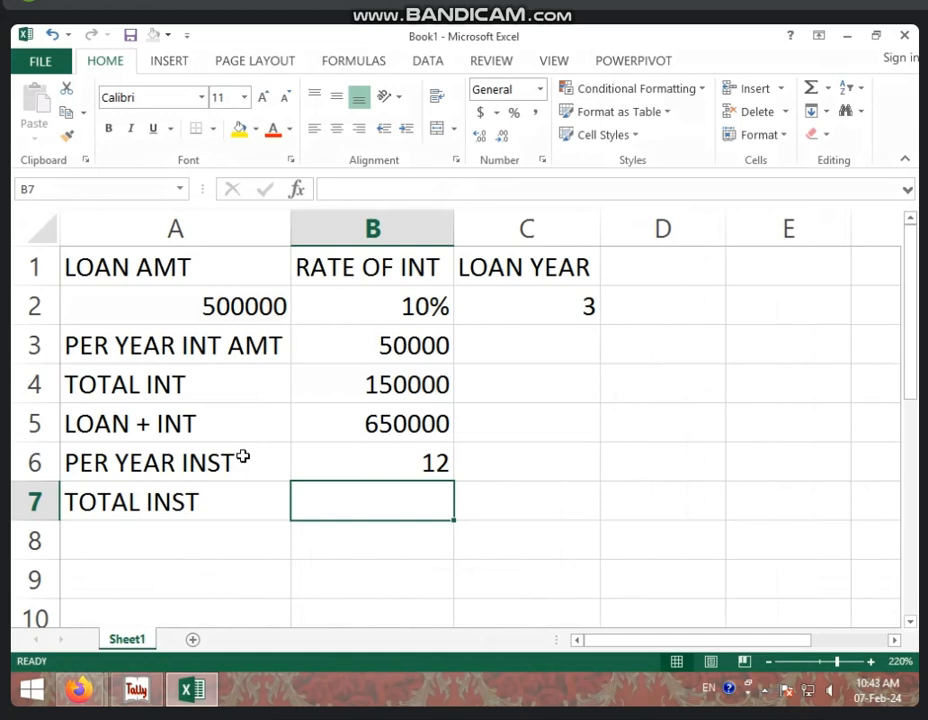
{"action": "type", "text": "="}
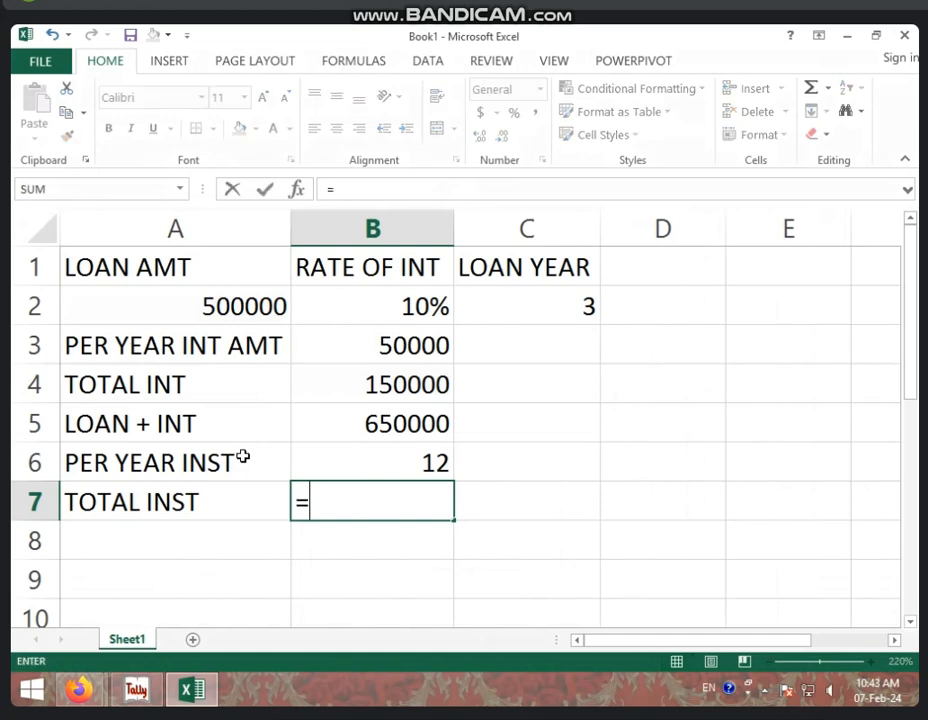
{"action": "left_click", "coordinate": [413, 455]}
{"action": "type", "text": "*"}
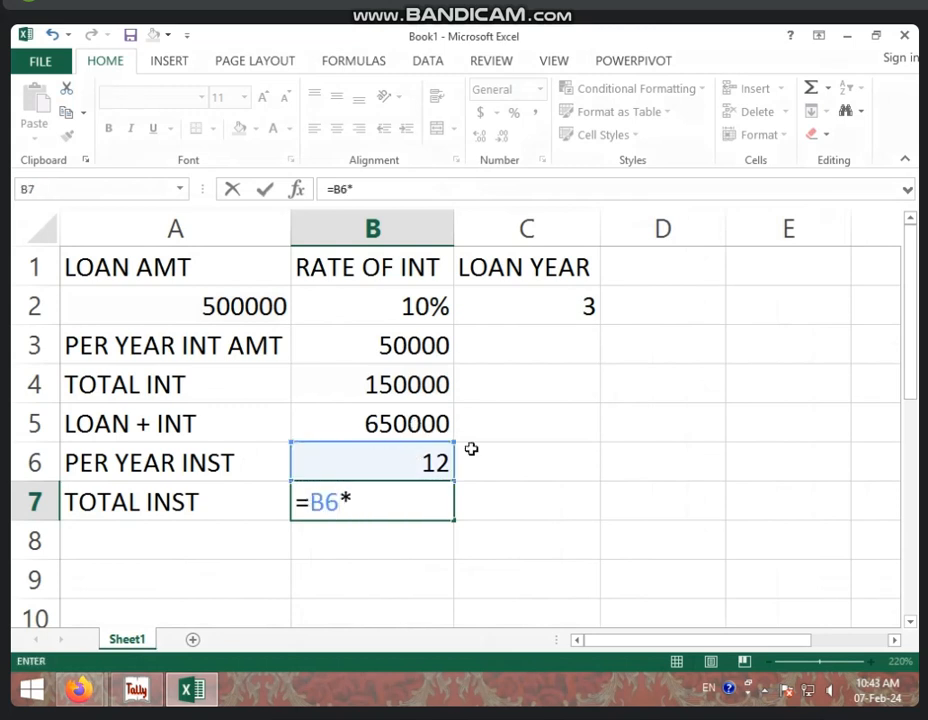
{"action": "left_click", "coordinate": [559, 305]}
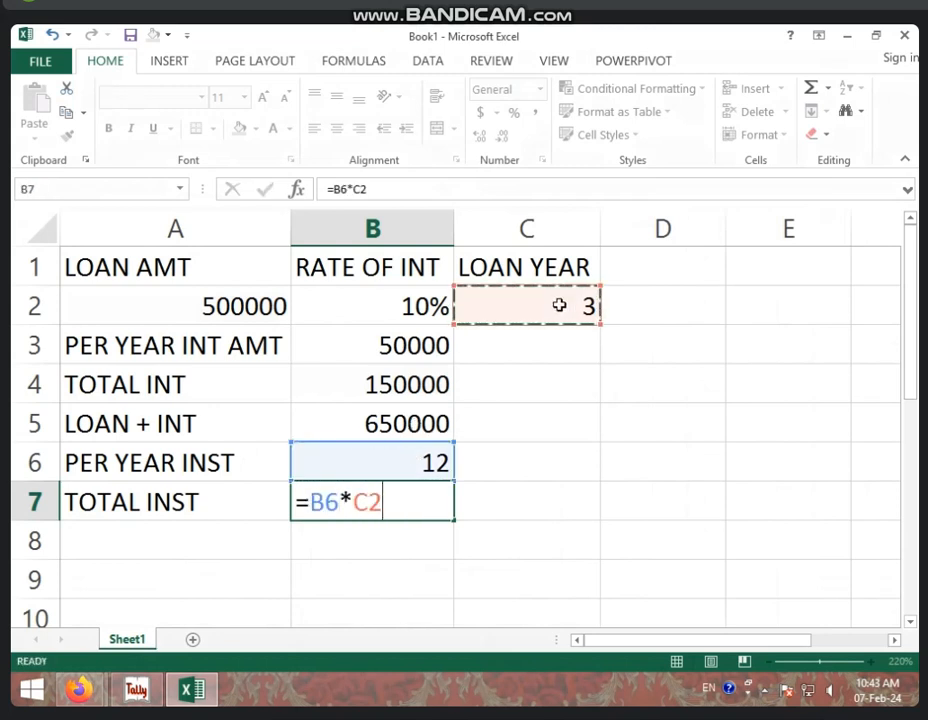
{"action": "key", "text": "Return"}
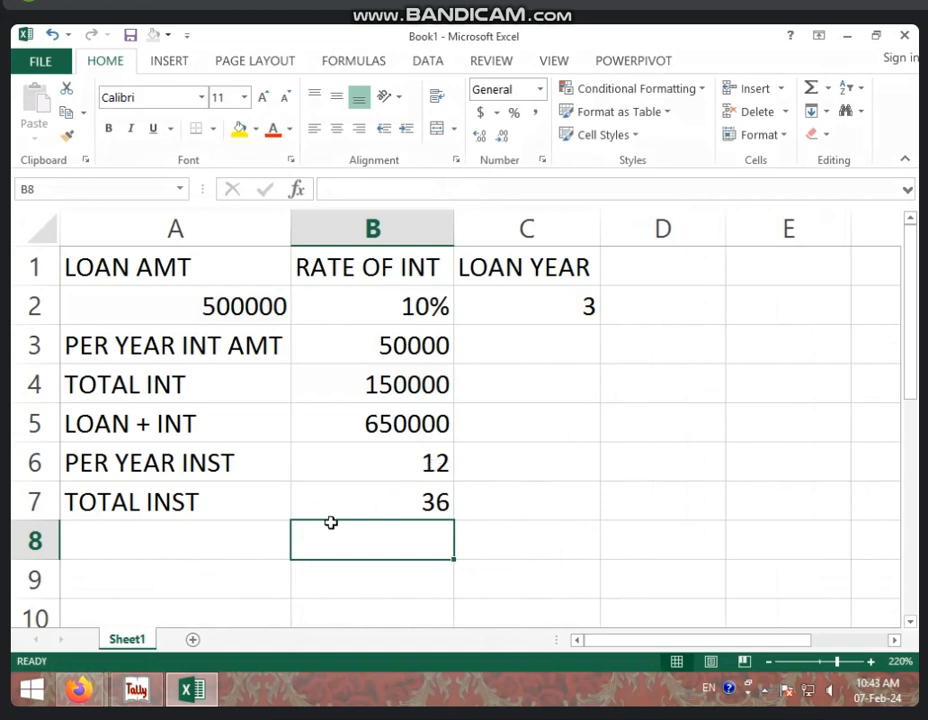
{"action": "left_click", "coordinate": [234, 545]}
Add an INST AMT row whose formula divides the loan-plus-interest total by the number of instalments
{"action": "type", "text": "IN"}
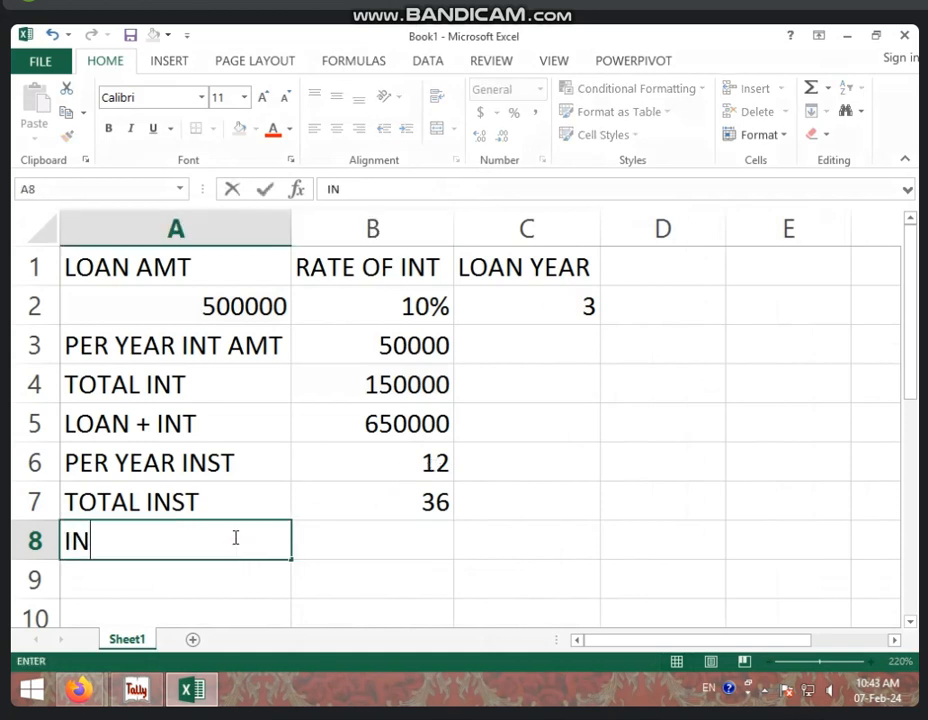
{"action": "type", "text": "ST AMT"}
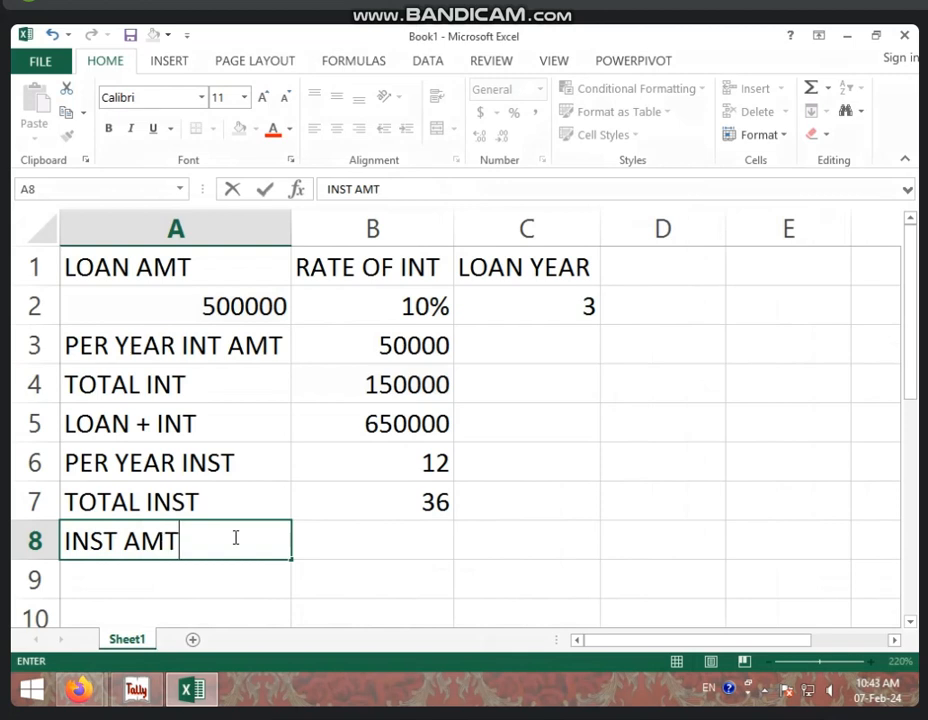
{"action": "key", "text": "Tab"}
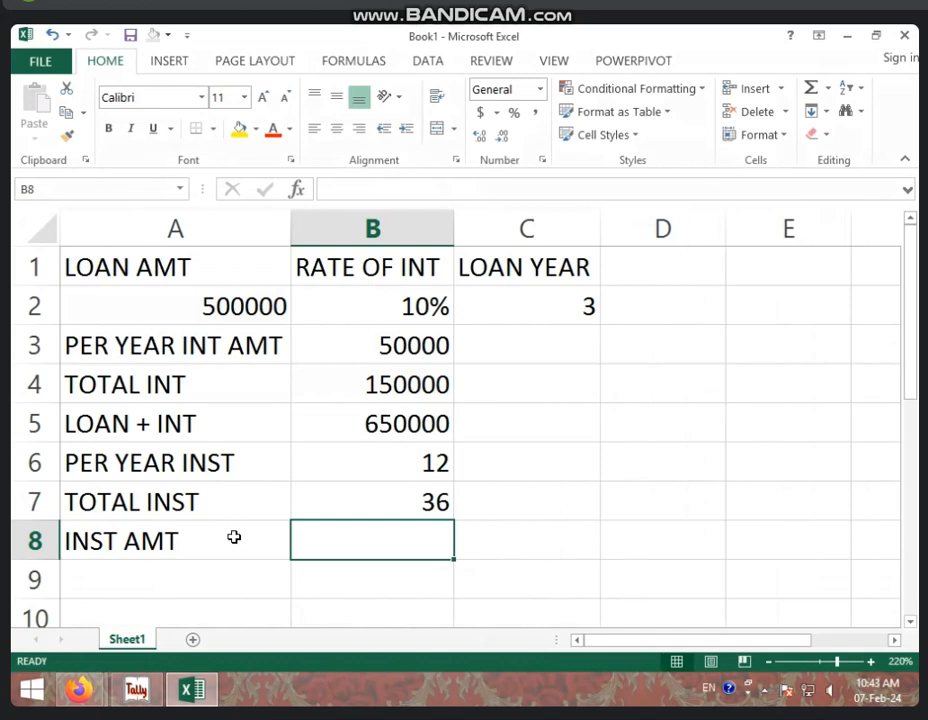
{"action": "type", "text": "="}
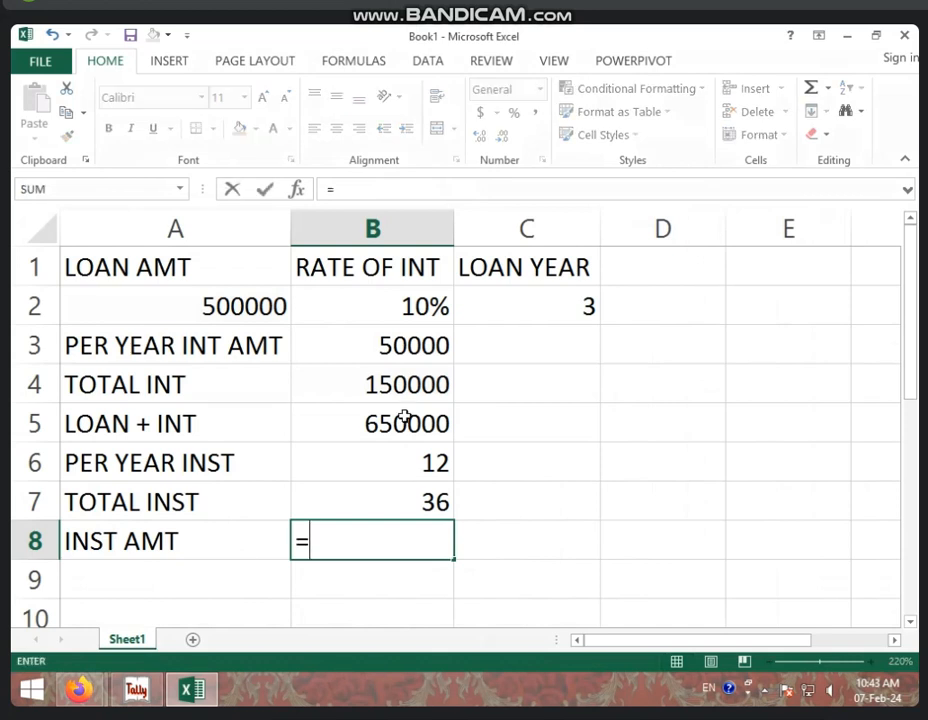
{"action": "left_click", "coordinate": [398, 419]}
{"action": "type", "text": "/"}
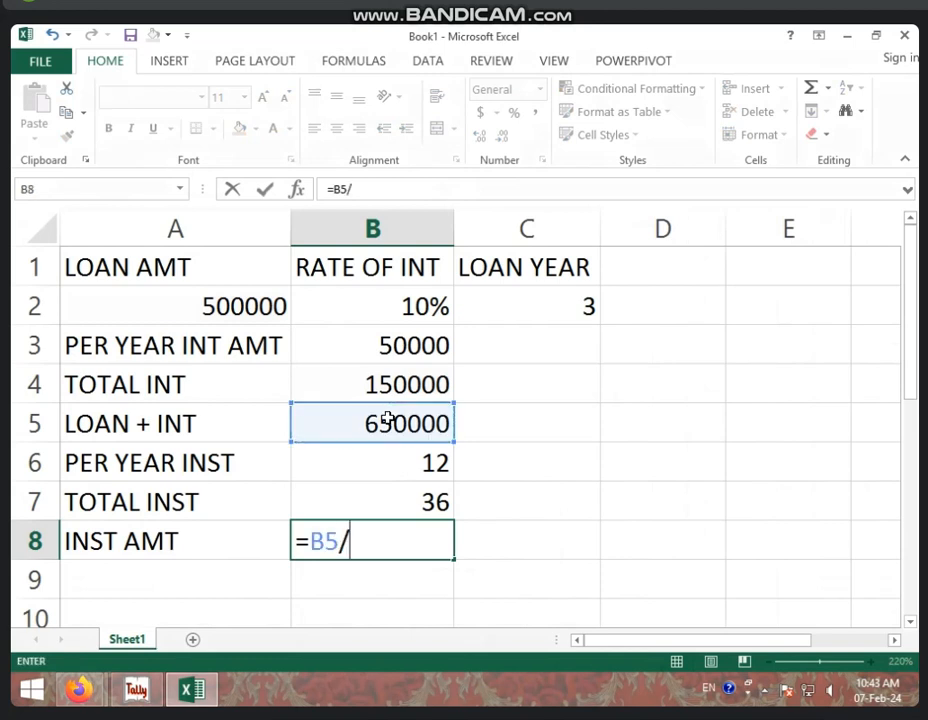
{"action": "left_click", "coordinate": [435, 501]}
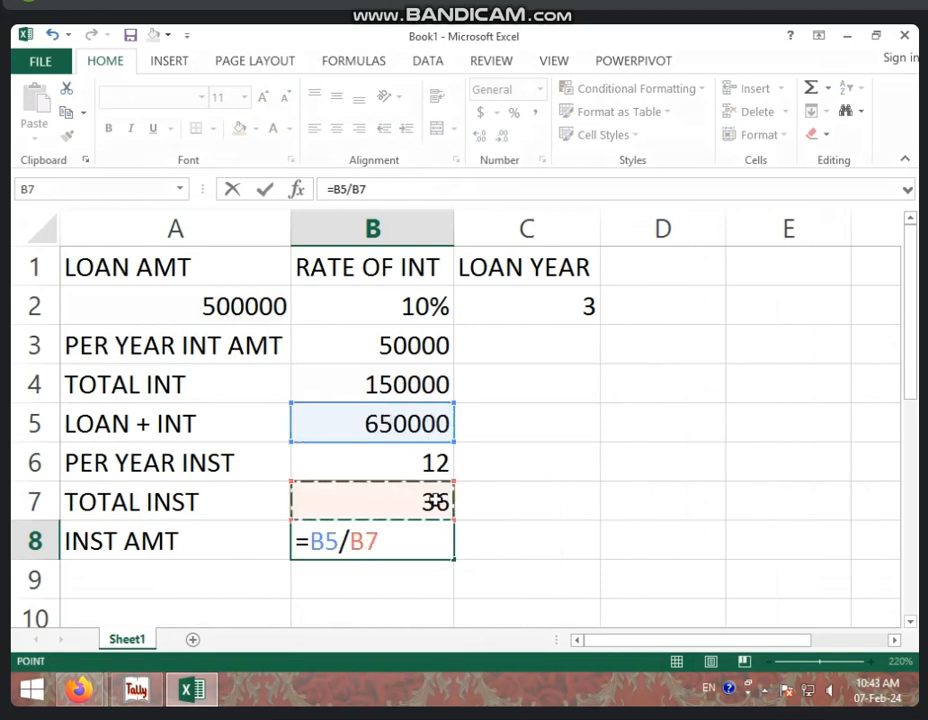
{"action": "key", "text": "Return"}
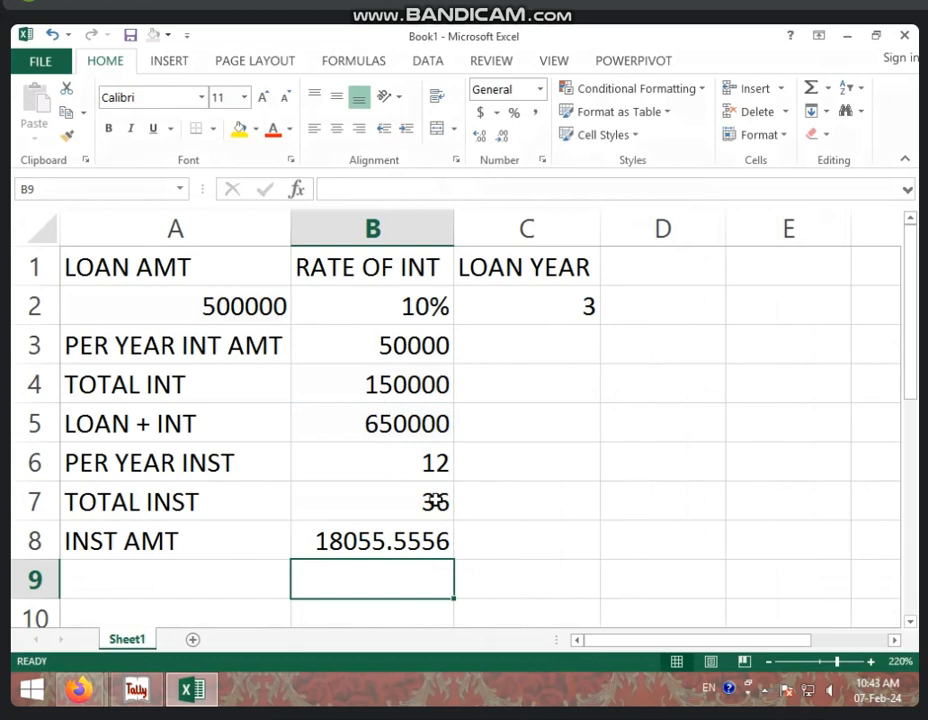
Reduce the decimals in B8 so the instalment shows as the whole figure 18056, then return to Tally
{"action": "left_click", "coordinate": [406, 541]}
{"action": "left_click", "coordinate": [503, 136]}
{"action": "left_click", "coordinate": [503, 136]}
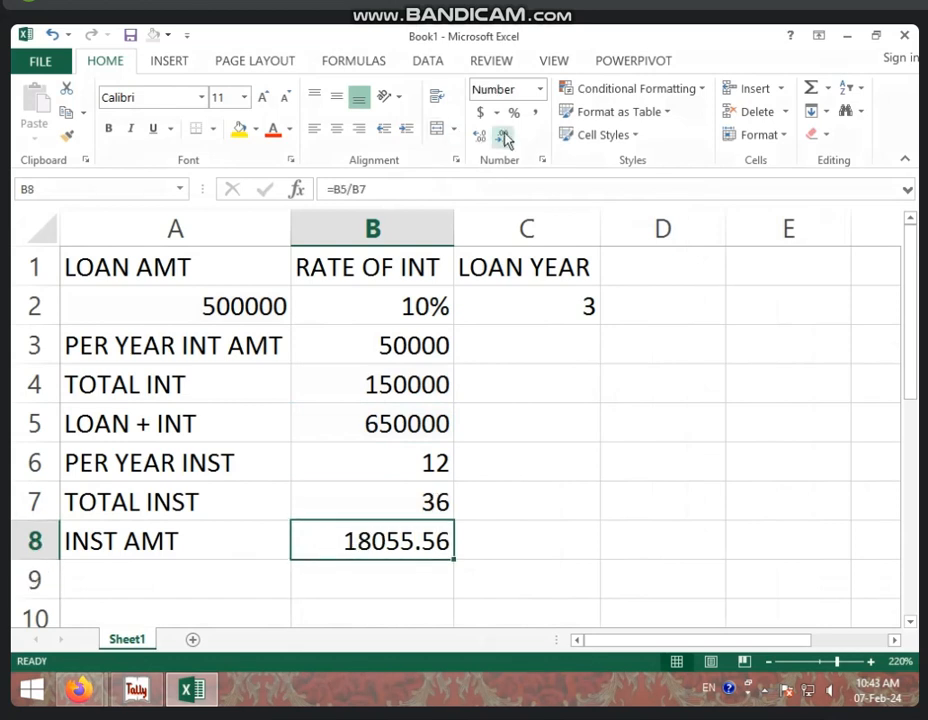
{"action": "left_click", "coordinate": [503, 136]}
{"action": "left_click", "coordinate": [503, 136]}
{"action": "left_click", "coordinate": [524, 572]}
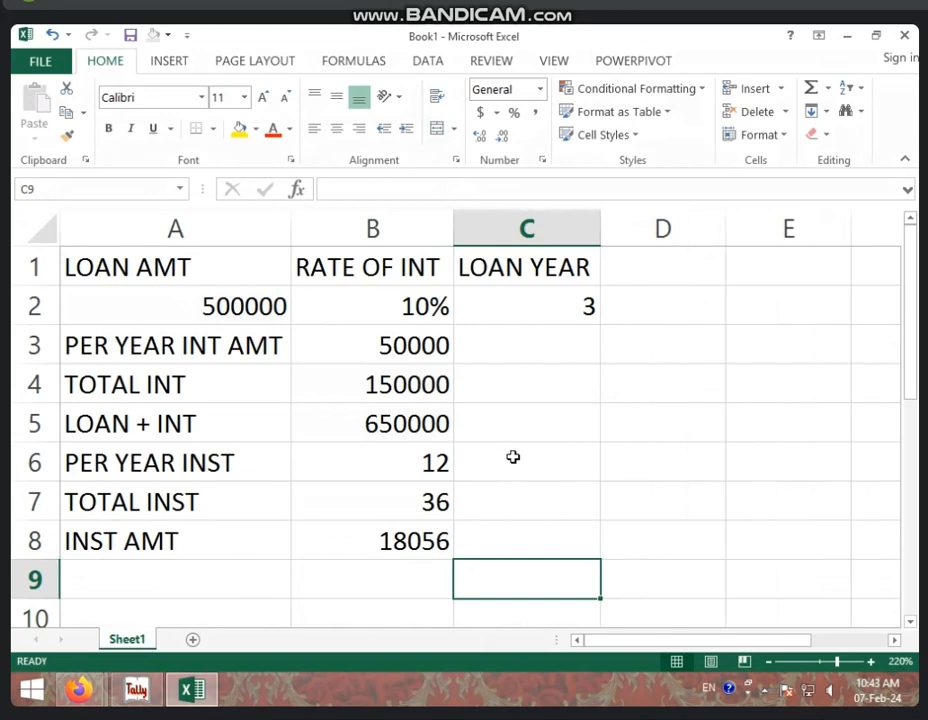
{"action": "left_click", "coordinate": [136, 690]}
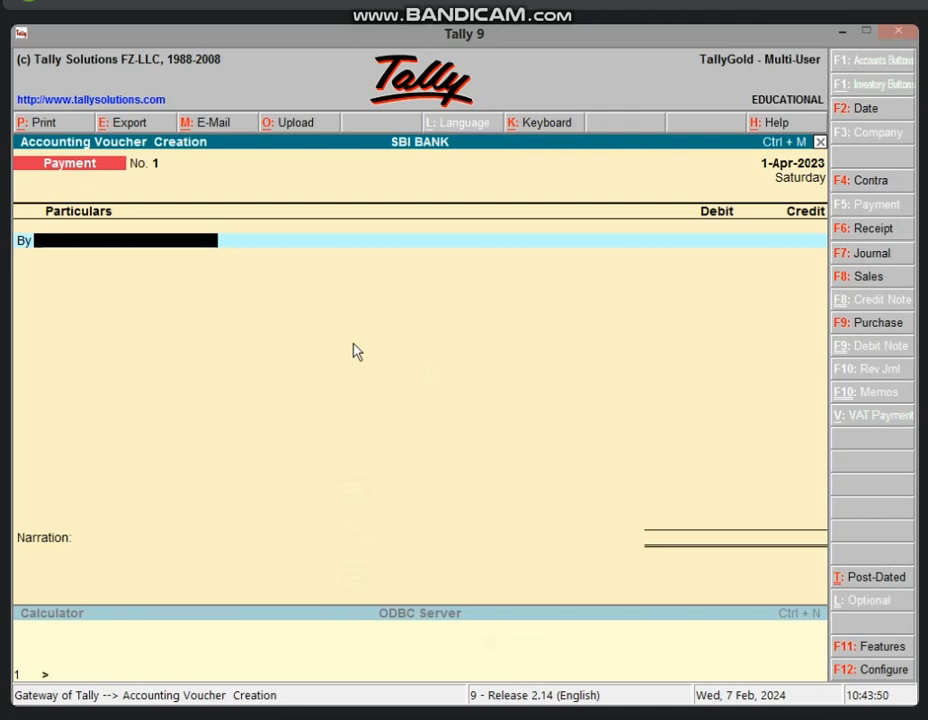
Start a new ledger for the borrower's loan account with two account-number aliases
{"action": "key", "text": "alt+c"}
{"action": "type", "text": "RA"}
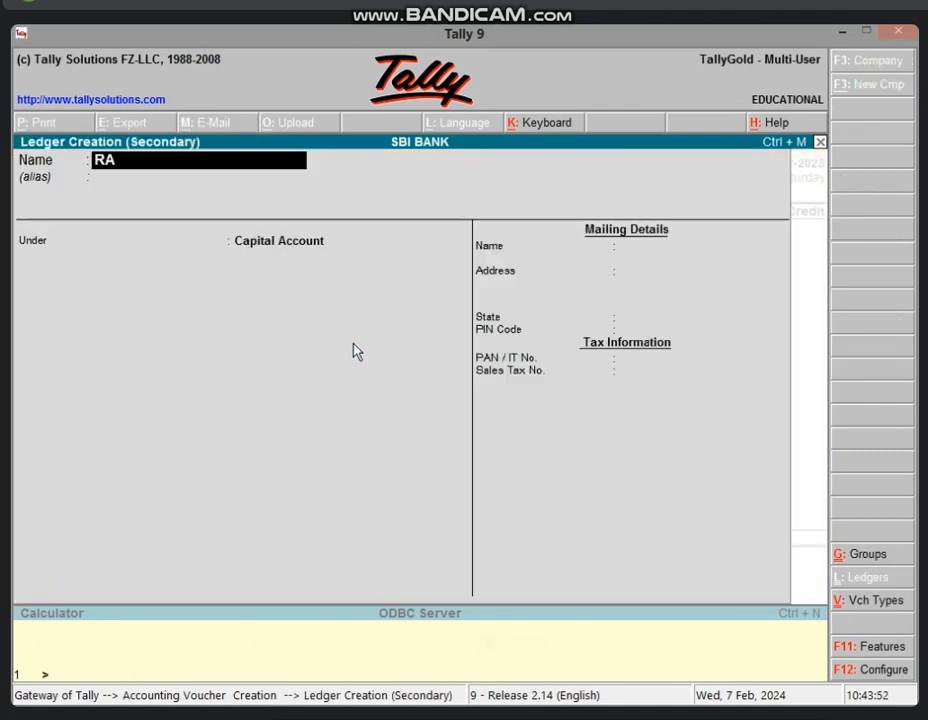
{"action": "type", "text": "M'S LOAN"}
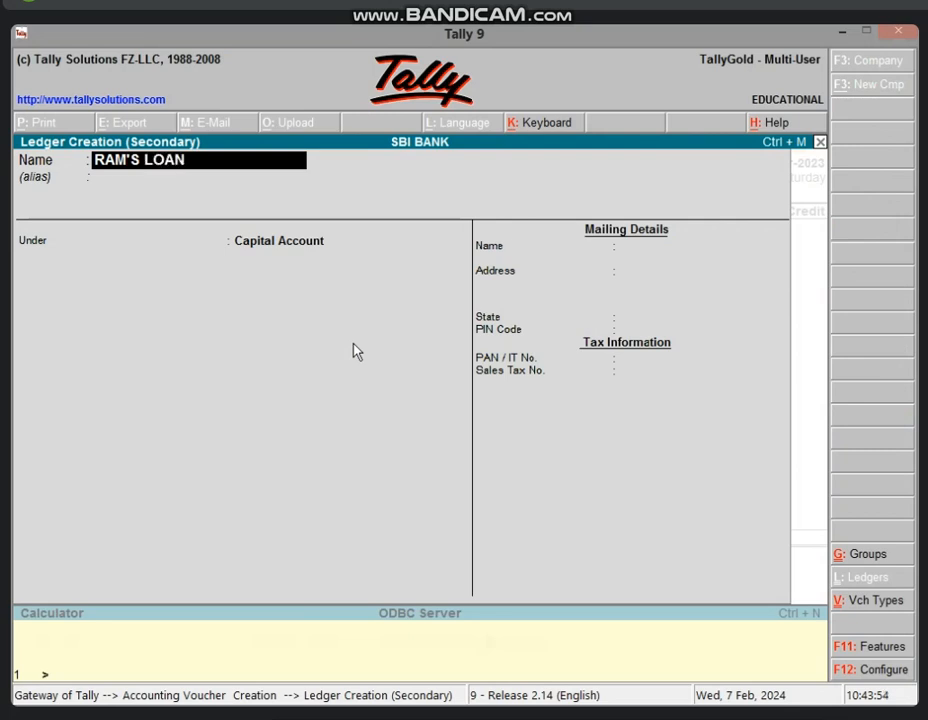
{"action": "type", "text": " A/C"}
{"action": "key", "text": "Return"}
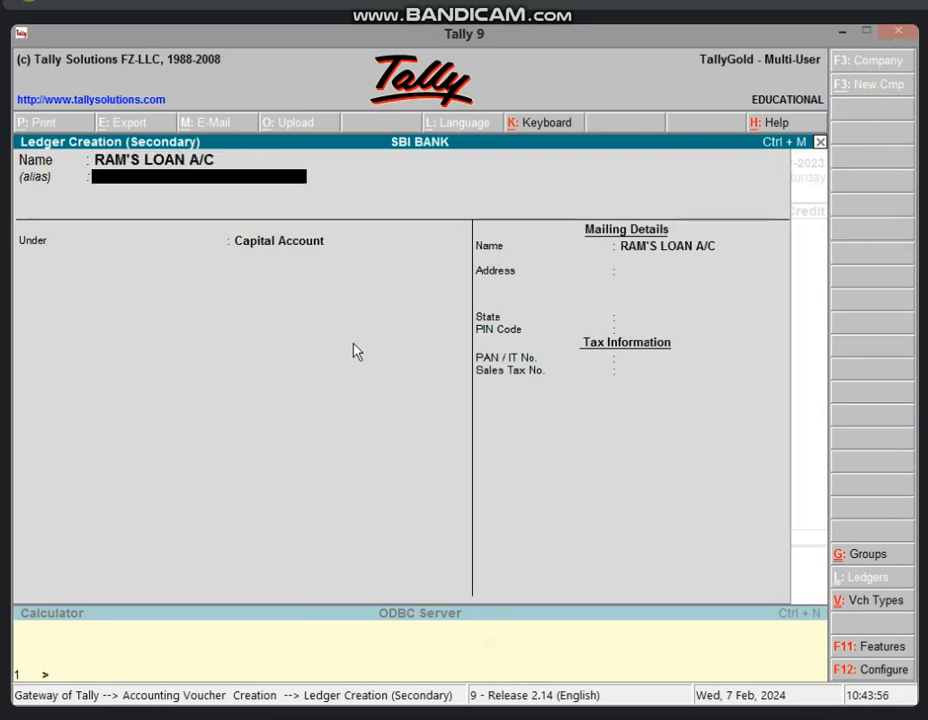
{"action": "key", "text": "Return"}
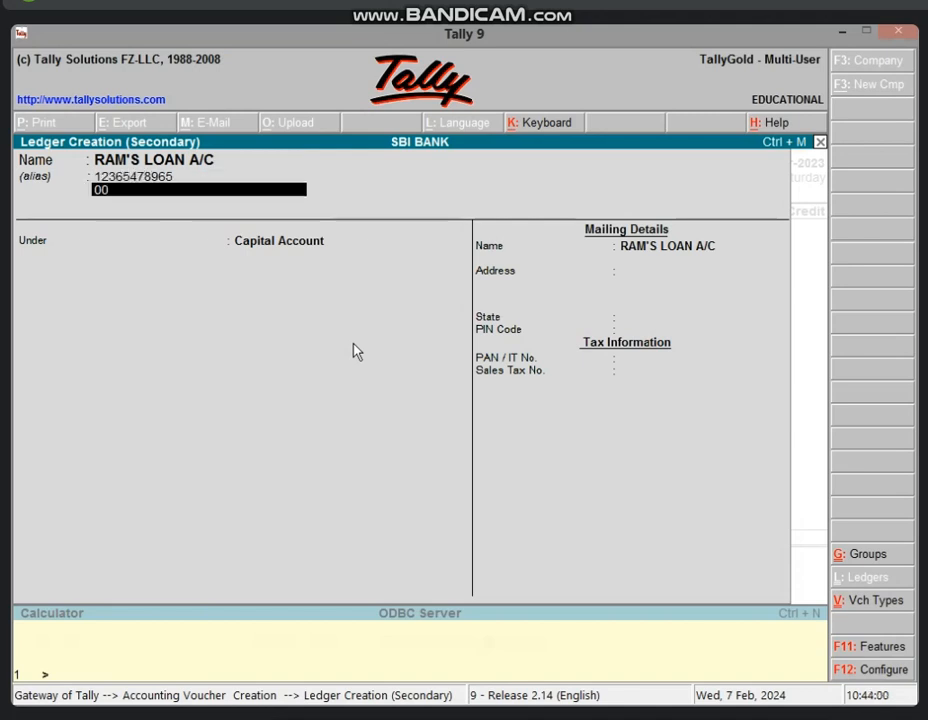
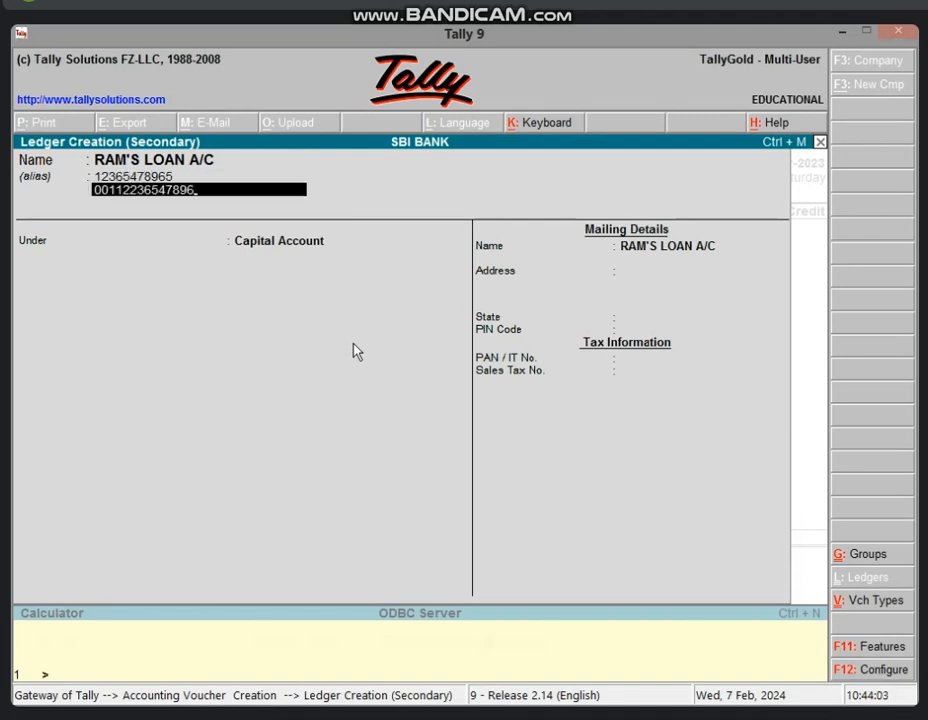
{"action": "key", "text": "Return"}
{"action": "key", "text": "Return"}
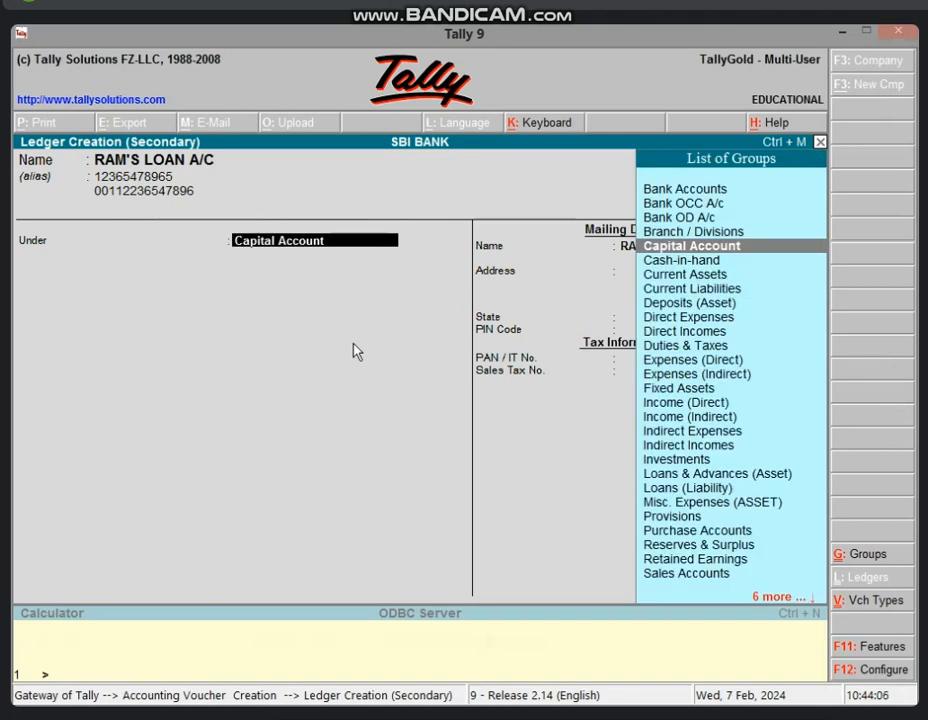
Put the loan ledger under Loans & Advances (Asset) with State Not Applicable, and save it
{"action": "type", "text": "LOAN"}
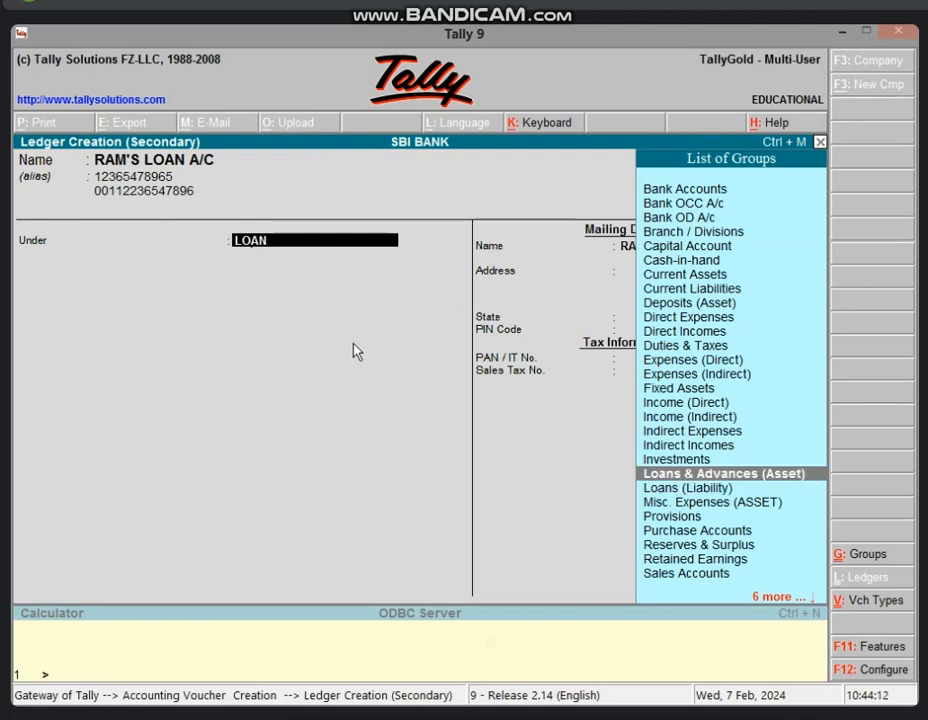
{"action": "key", "text": "Return"}
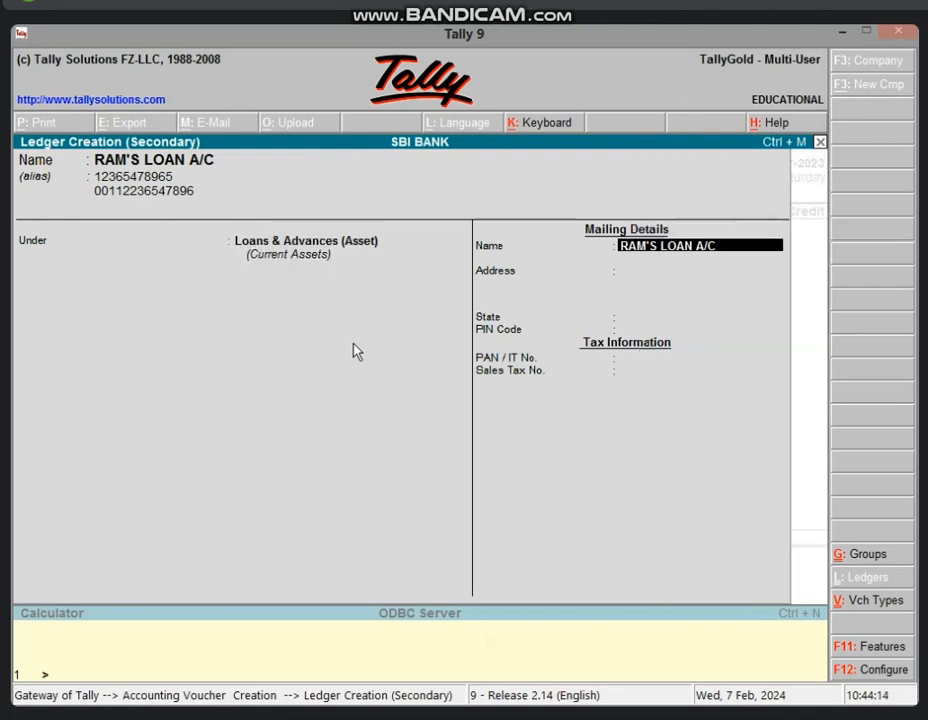
{"action": "key", "text": "Return"}
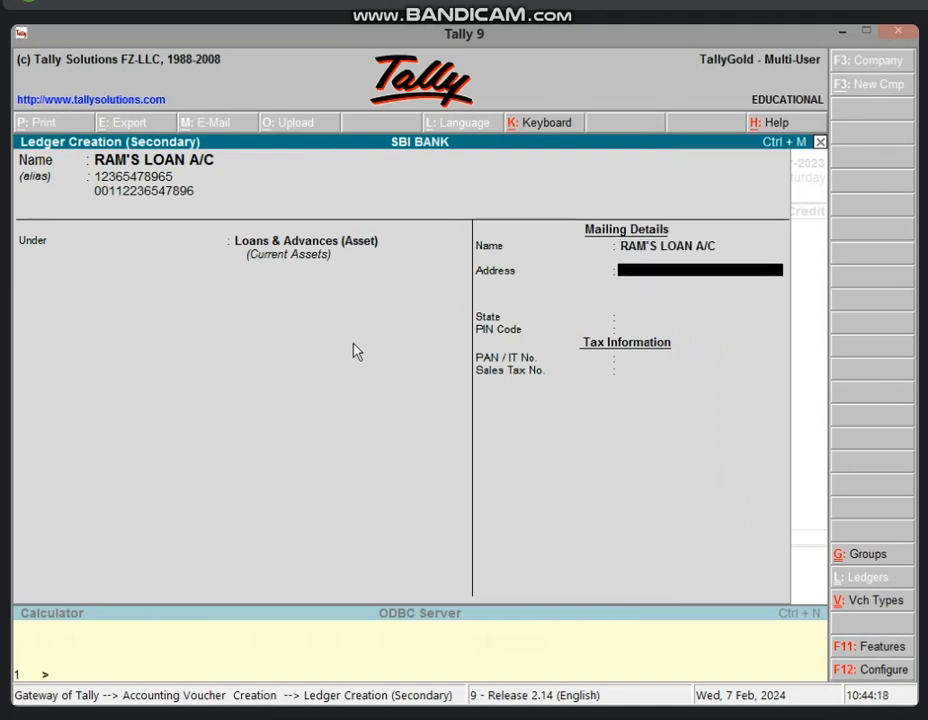
{"action": "key", "text": "BackSpace"}
{"action": "key", "text": "BackSpace"}
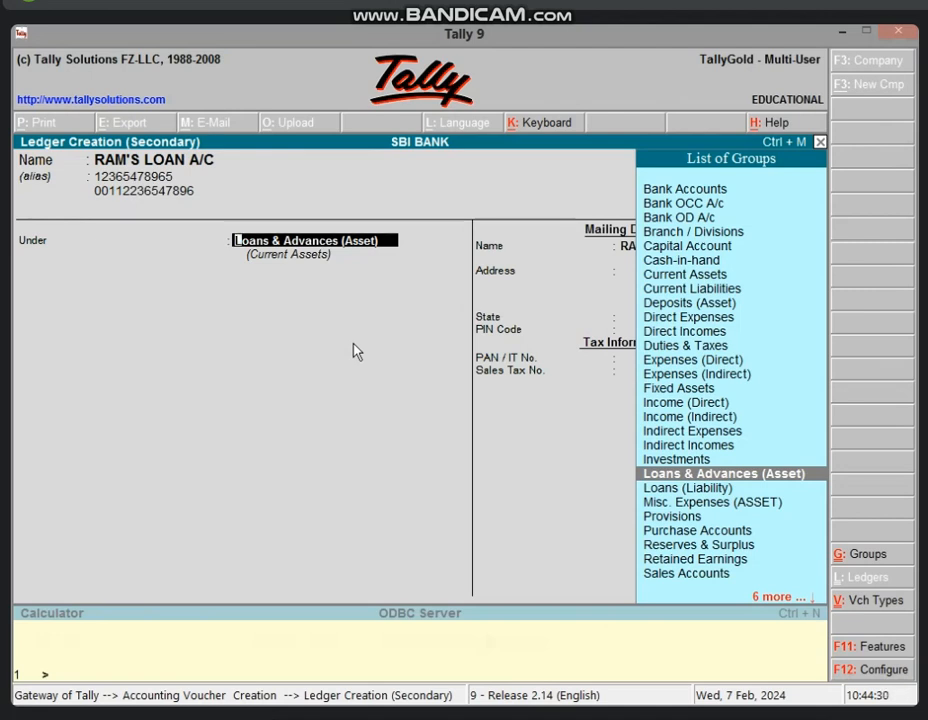
{"action": "key", "text": "Return"}
{"action": "key", "text": "Return"}
{"action": "key", "text": "Return"}
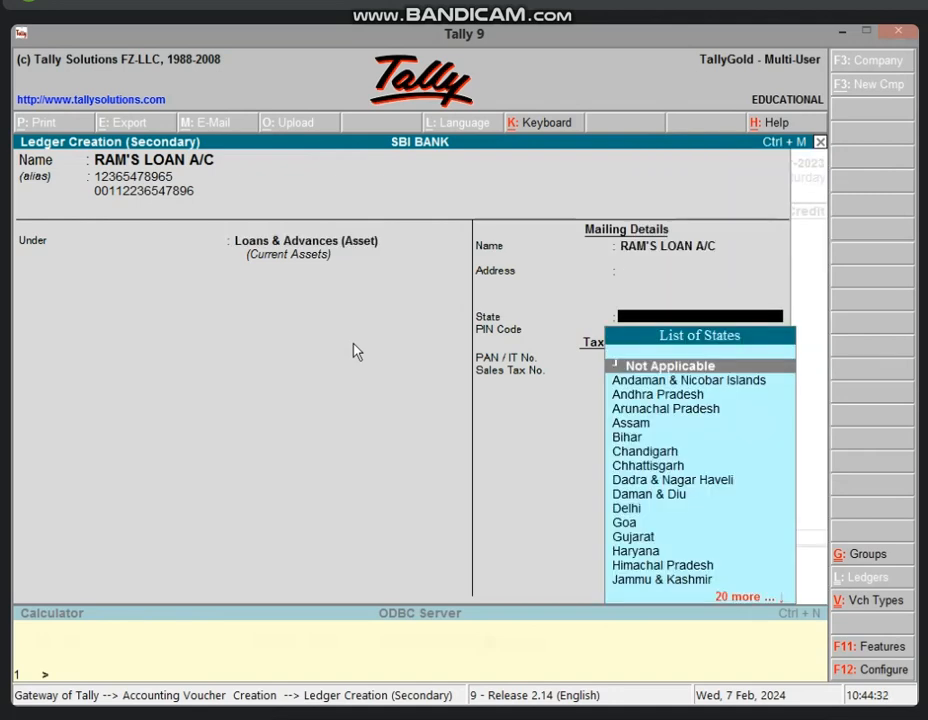
{"action": "key", "text": "Return"}
{"action": "key", "text": "Return"}
{"action": "key", "text": "Return"}
{"action": "key", "text": "Return"}
{"action": "key", "text": "Return"}
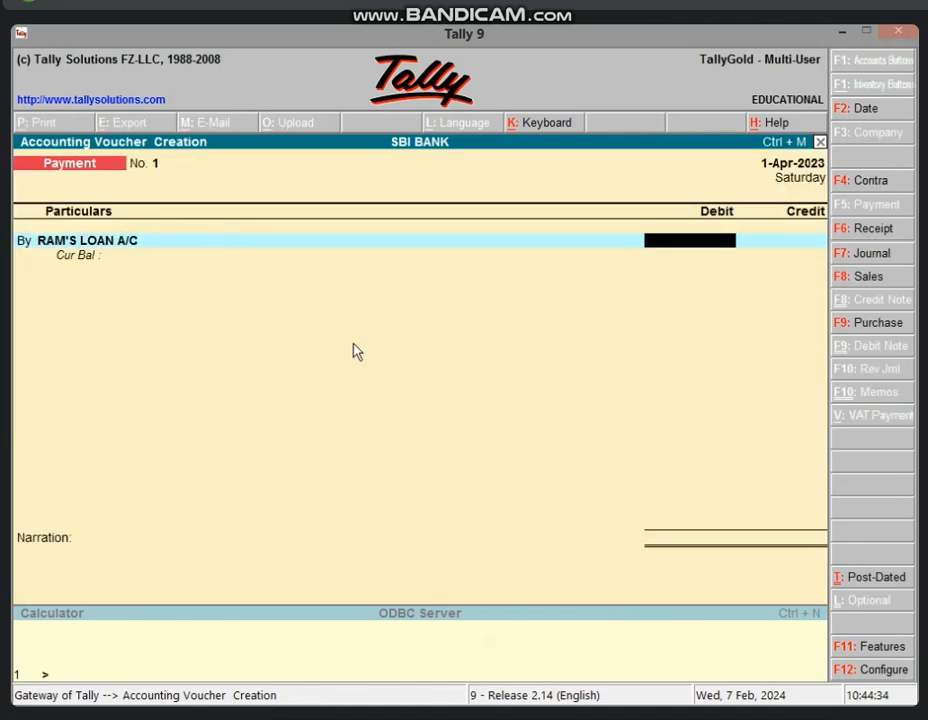
Debit the borrower's loan ledger 5,00,000, credit Cash, and save Payment No. 1
{"action": "type", "text": "500000"}
{"action": "key", "text": "Return"}
{"action": "key", "text": "Return"}
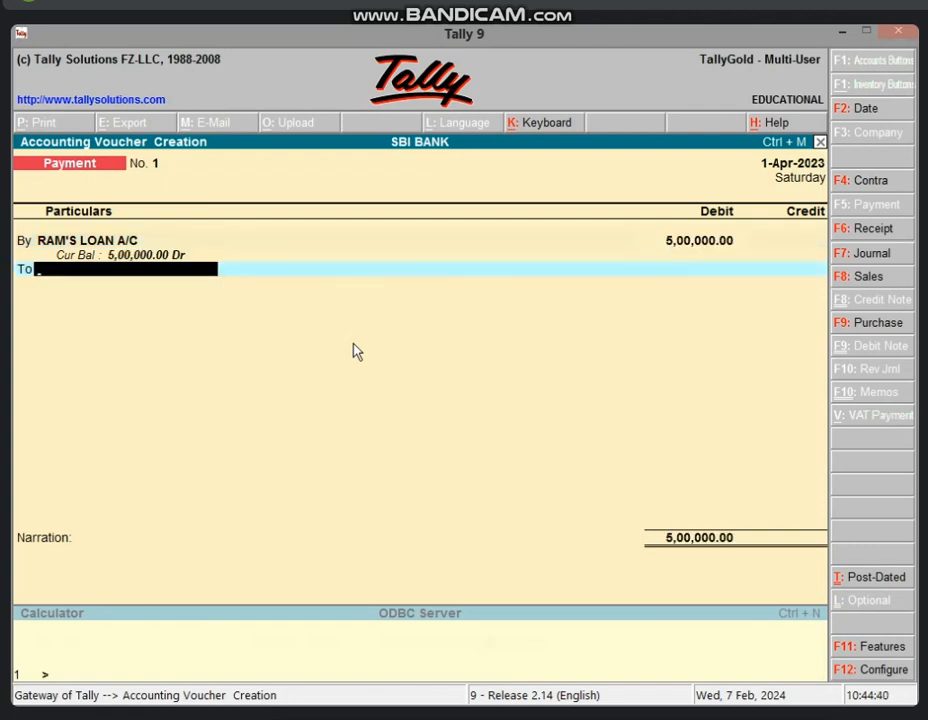
{"action": "type", "text": "CAS"}
{"action": "key", "text": "Return"}
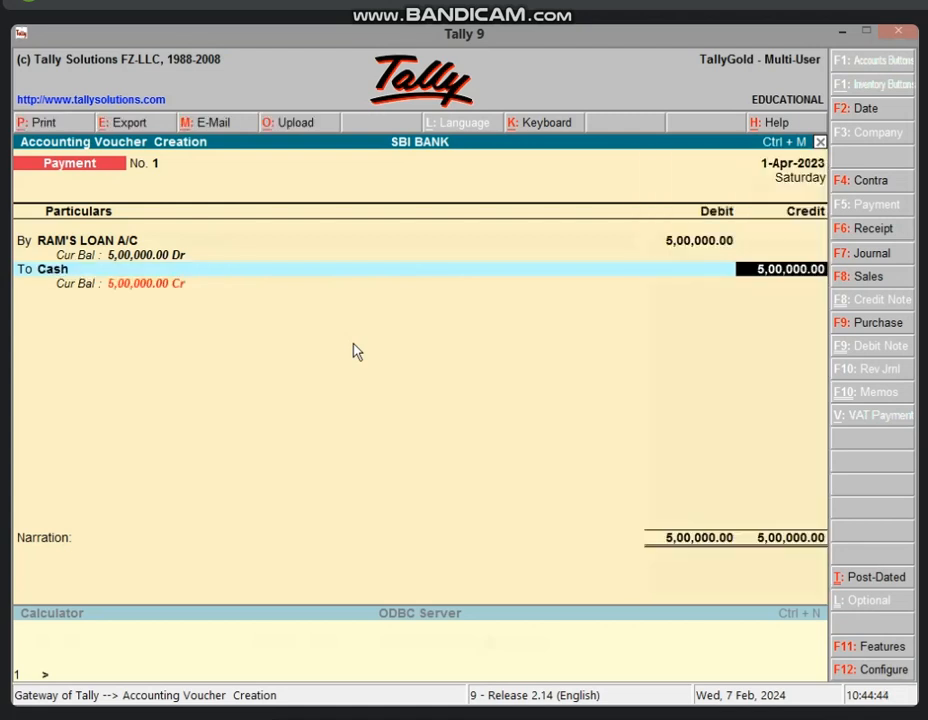
{"action": "key", "text": "Return"}
{"action": "key", "text": "Return"}
{"action": "key", "text": "Return"}
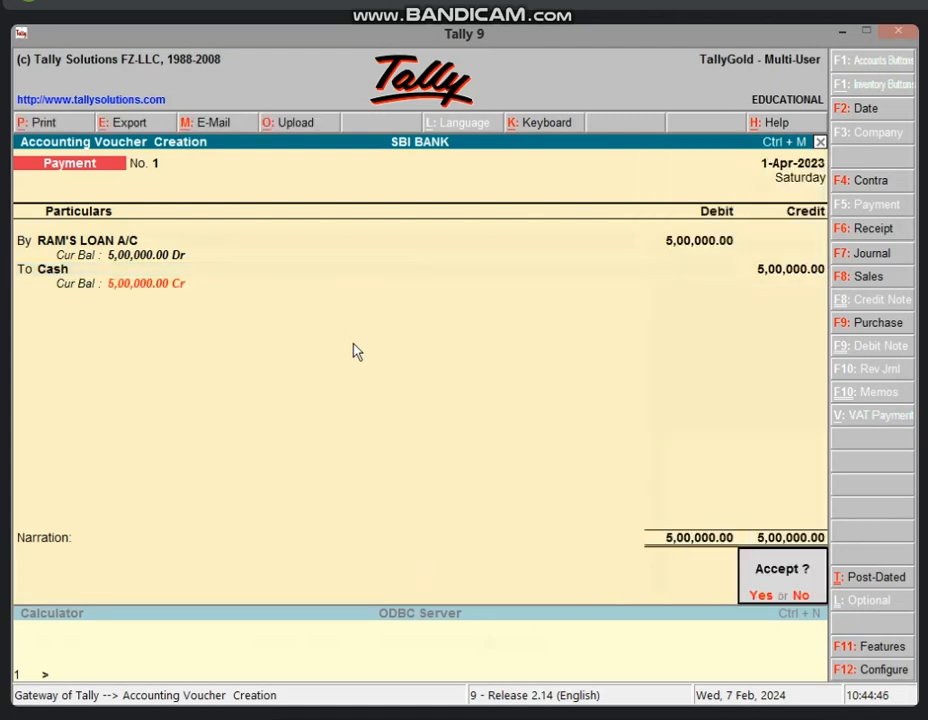
{"action": "key", "text": "Return"}
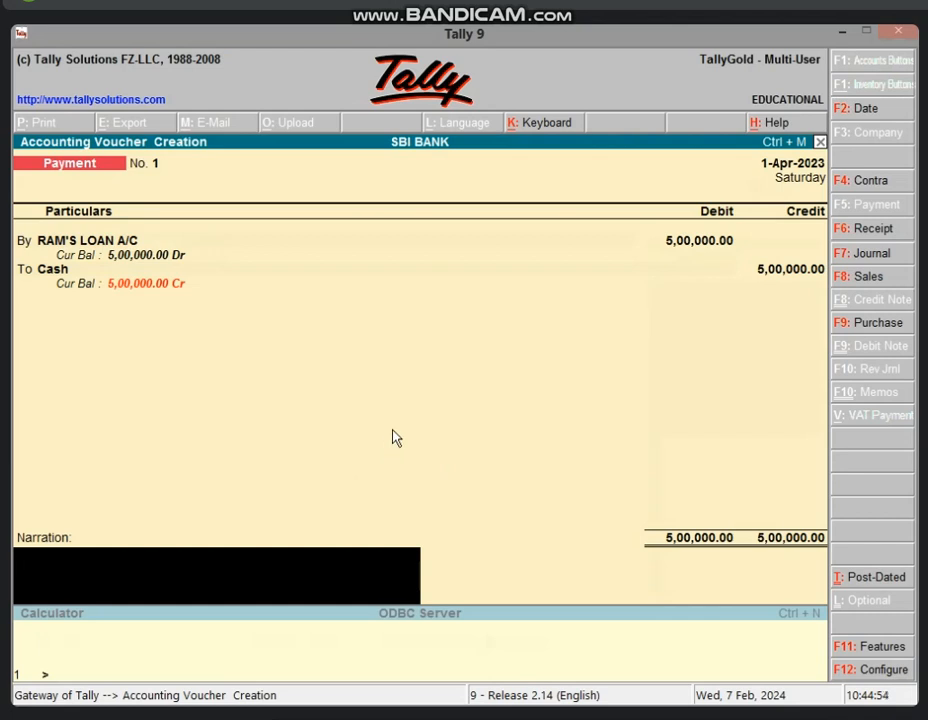
{"action": "key", "text": "Return"}
{"action": "key", "text": "Return"}
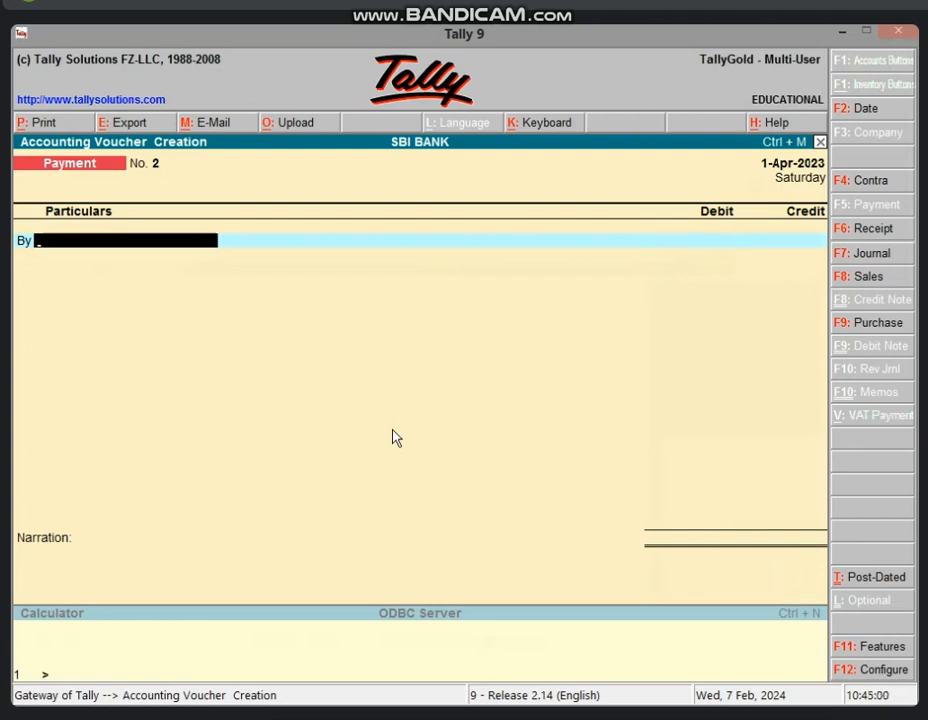
Start a Journal voucher with the borrower's loan ledger as the debit account
{"action": "key", "text": "F7"}
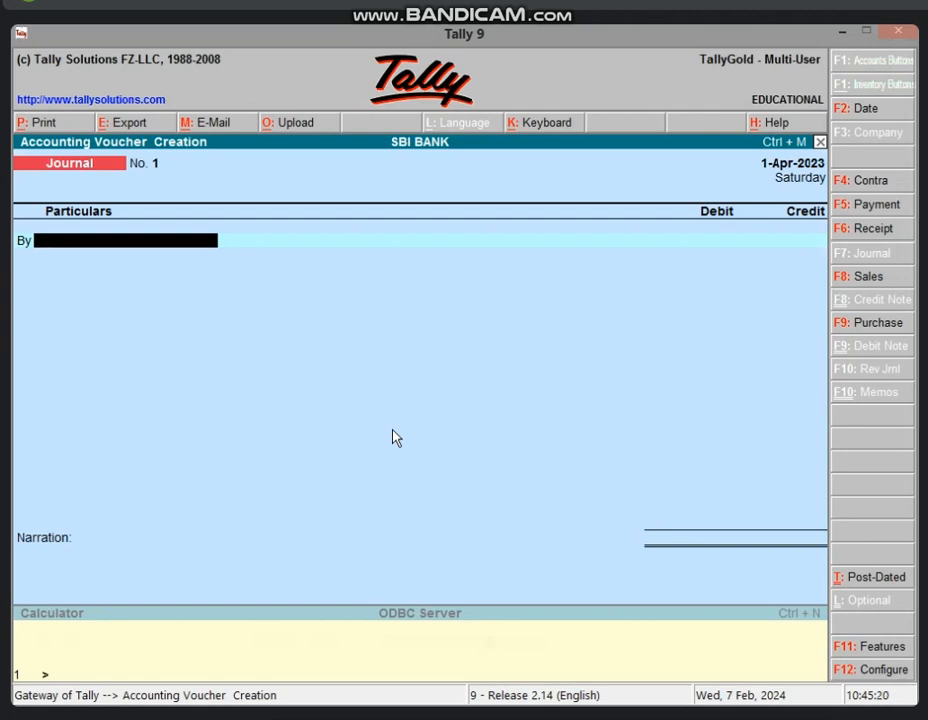
{"action": "type", "text": "RAM"}
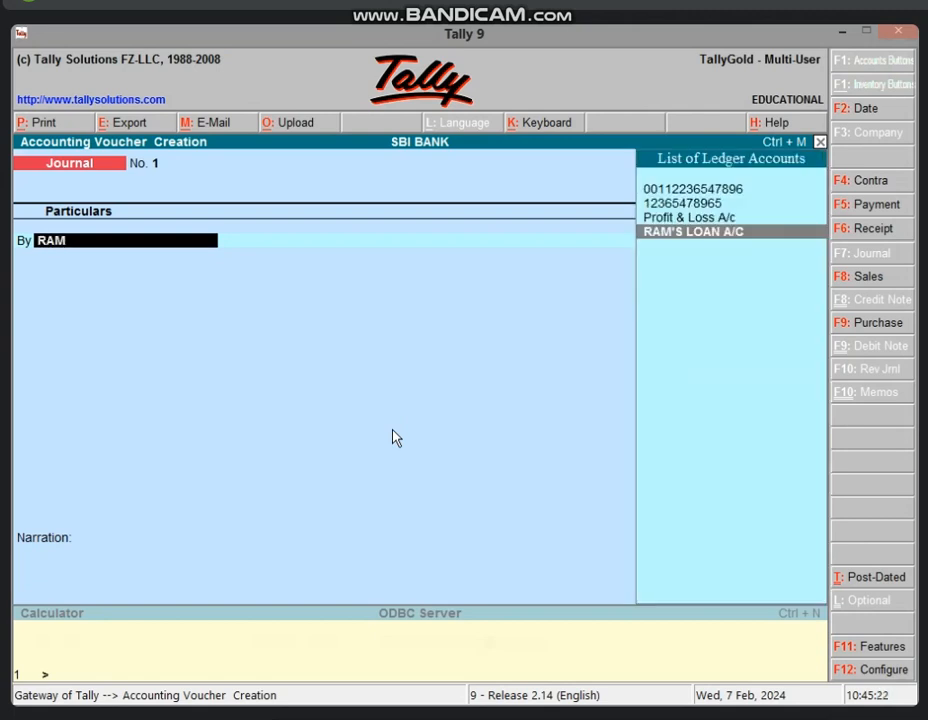
{"action": "key", "text": "Return"}
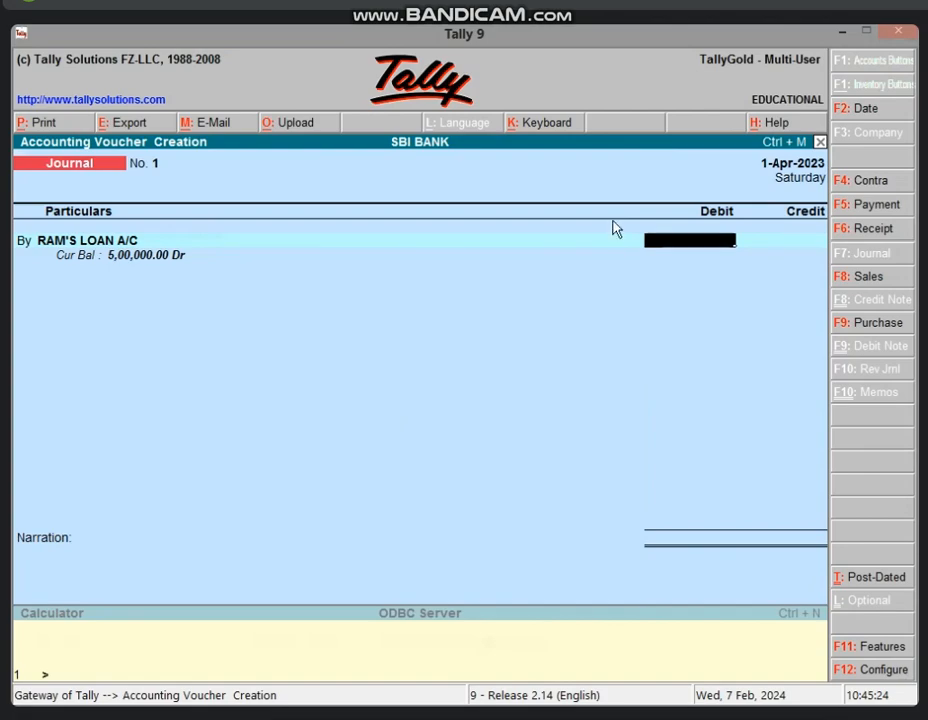
Check the total interest in Excel's B4 and enter a 1,50,000 debit
{"action": "left_click", "coordinate": [839, 32]}
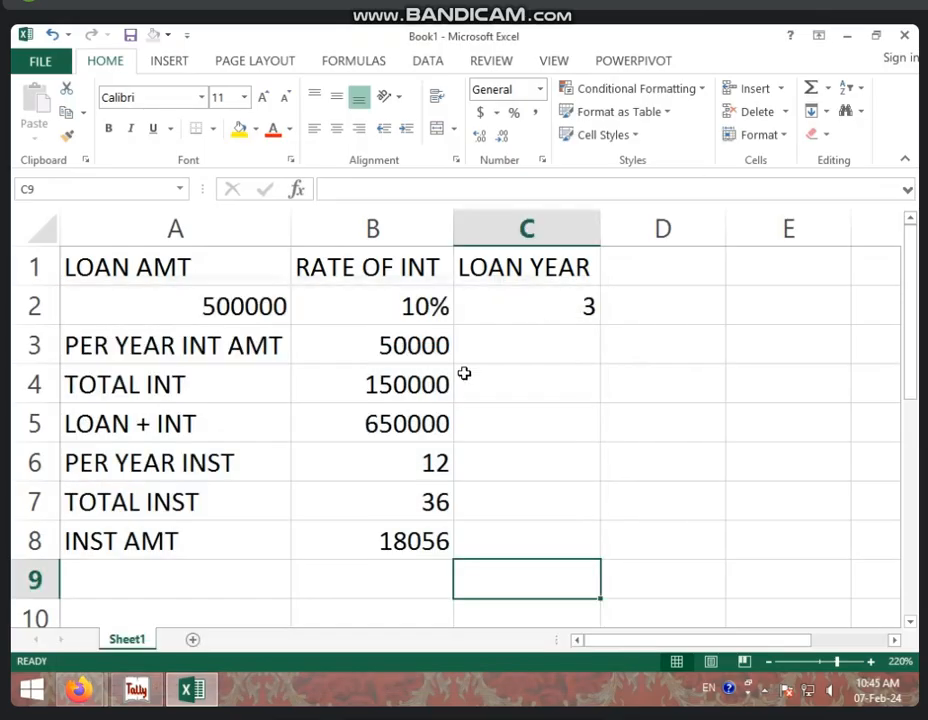
{"action": "left_click", "coordinate": [323, 390]}
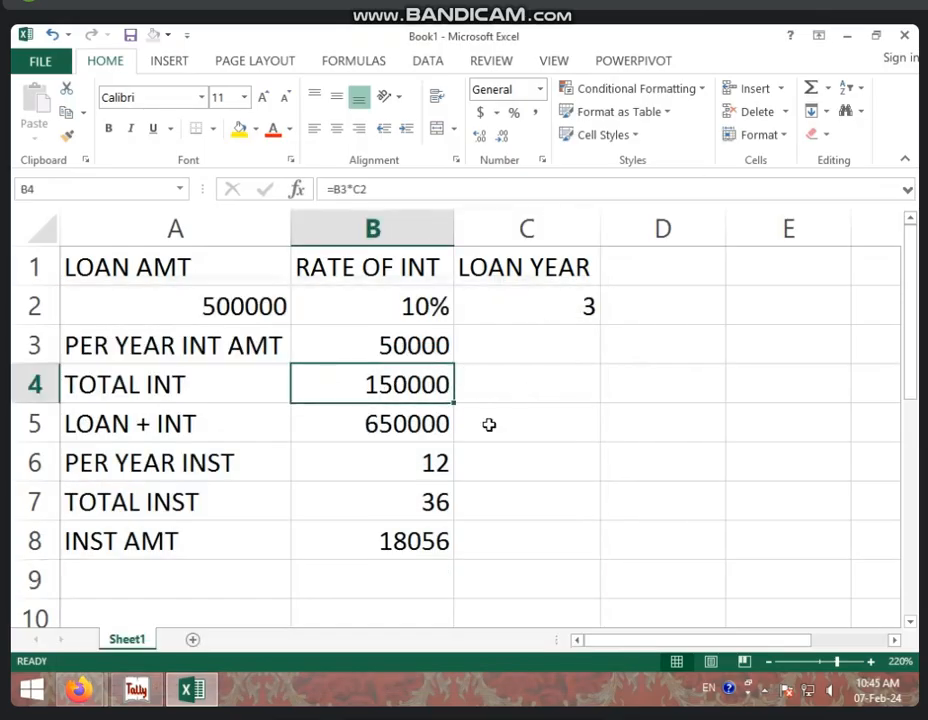
{"action": "left_click", "coordinate": [150, 697]}
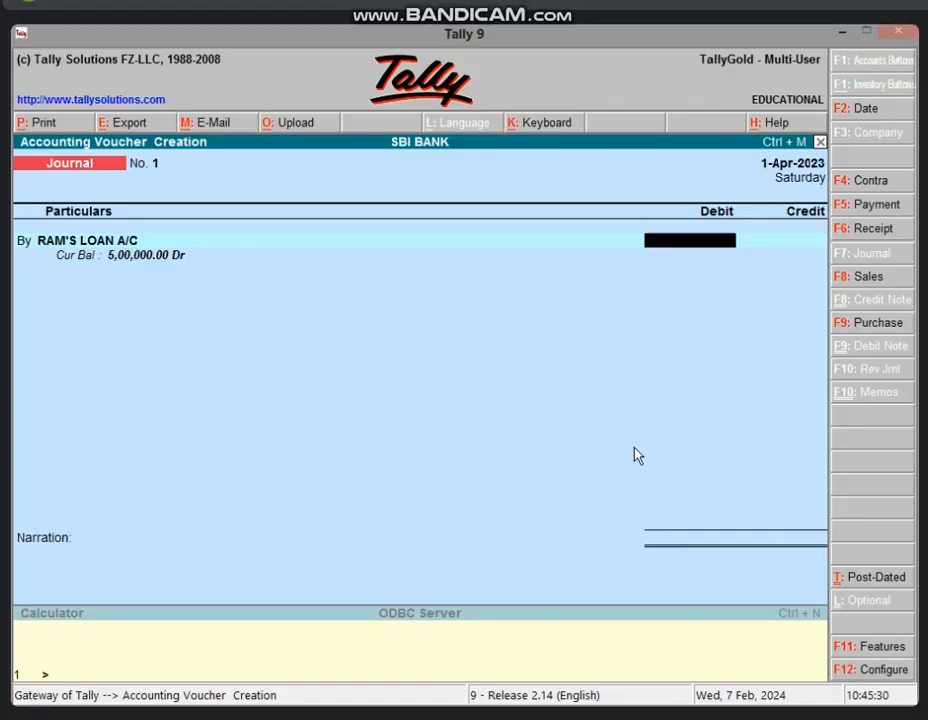
{"action": "type", "text": "1,5"}
{"action": "type", "text": "0,000"}
{"action": "key", "text": "Return"}
{"action": "key", "text": "Return"}
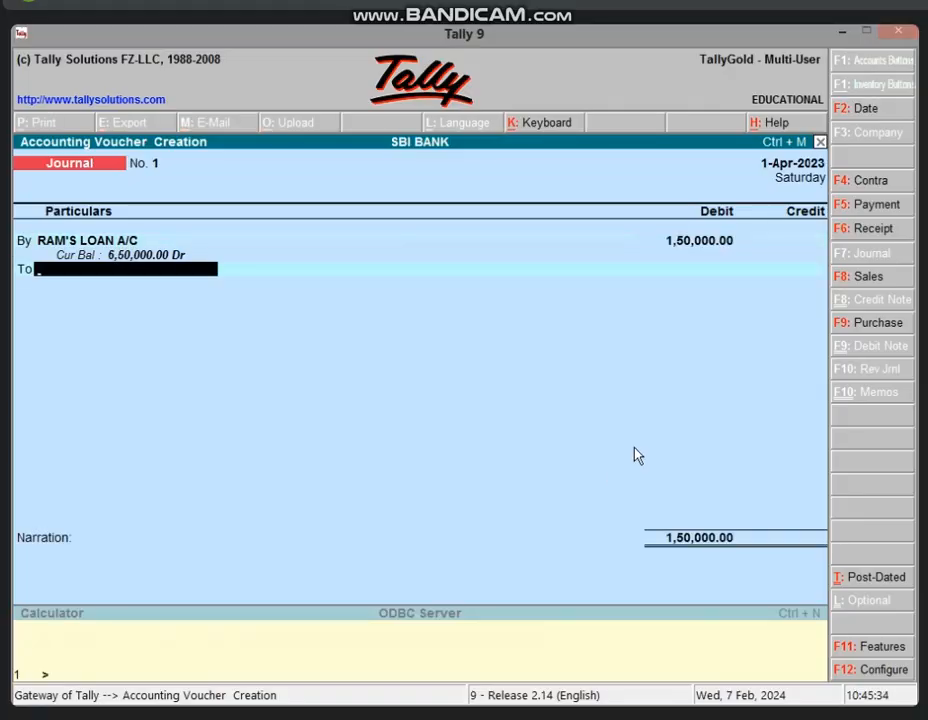
Create an INTEREST A/C ledger under Direct Incomes from the journal's To line
{"action": "key", "text": "alt+c"}
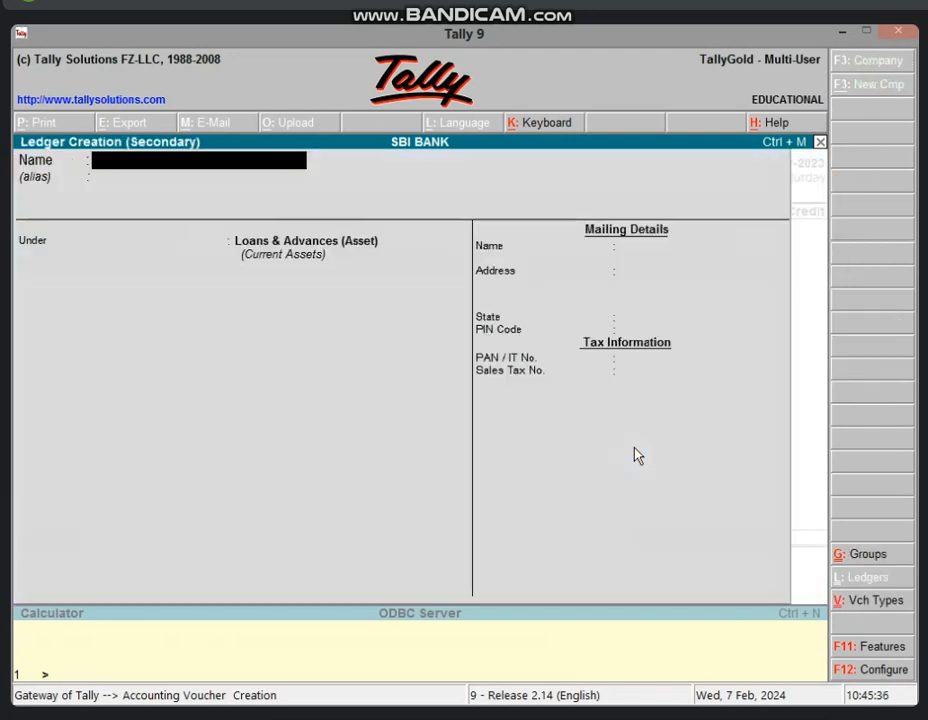
{"action": "type", "text": "INTERES"}
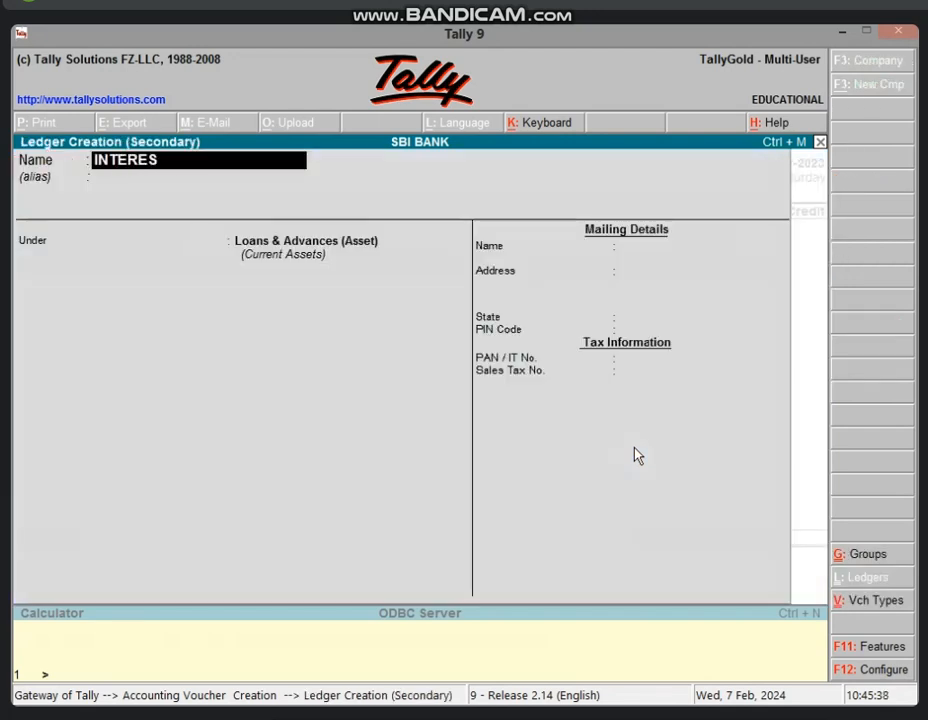
{"action": "type", "text": "T A/C"}
{"action": "key", "text": "Return"}
{"action": "key", "text": "Return"}
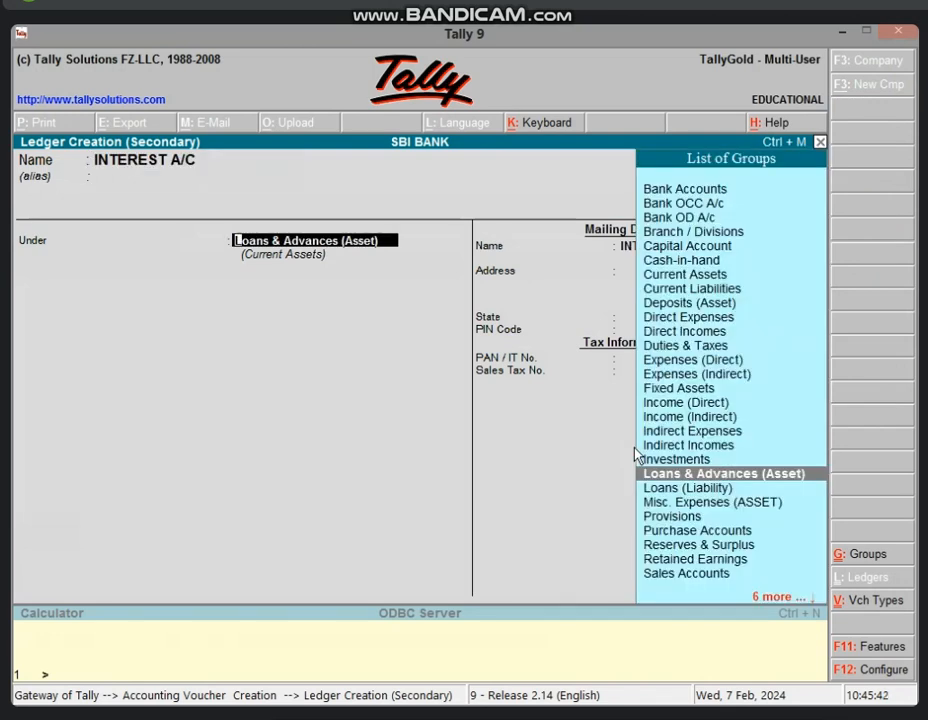
{"action": "type", "text": "DIRE"}
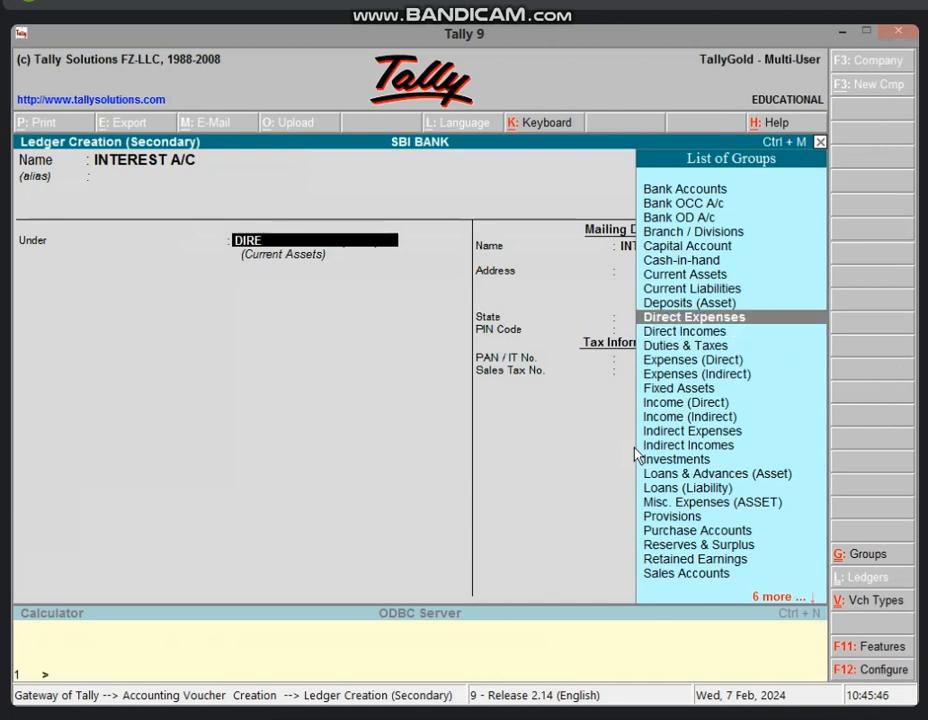
{"action": "key", "text": "Down"}
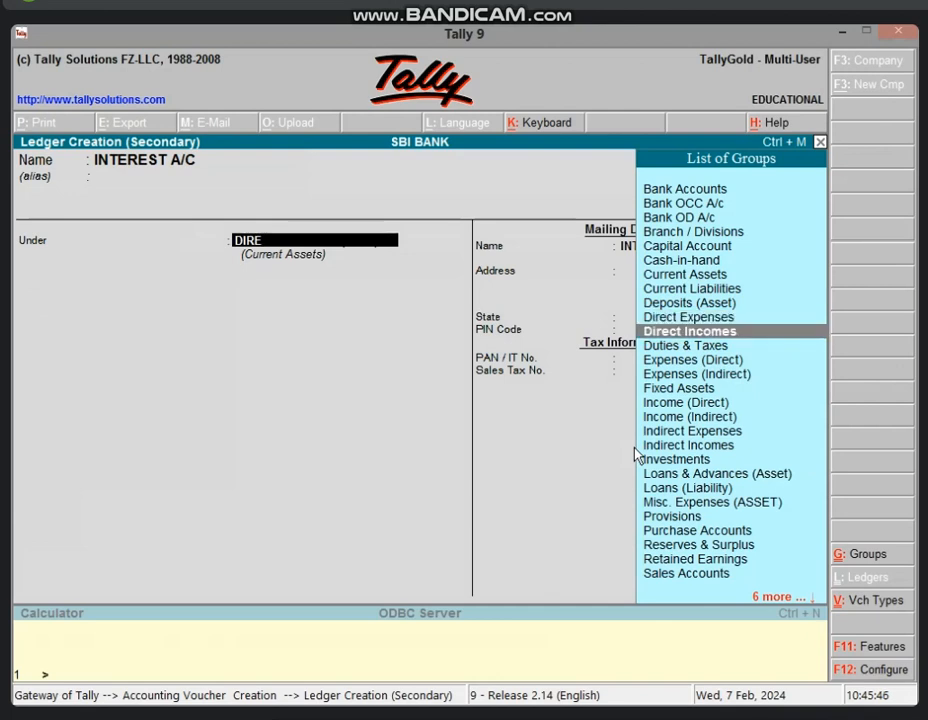
{"action": "key", "text": "Return"}
{"action": "key", "text": "Return"}
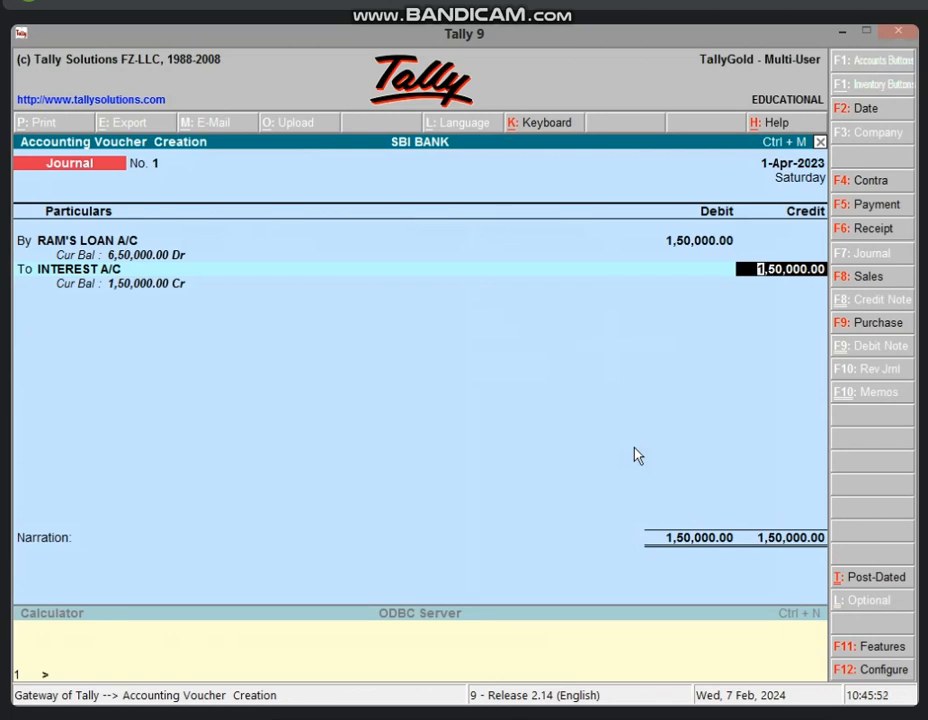
Credit INTEREST A/C 1,50,000.00 to balance the journal and save it
{"action": "key", "text": "Return"}
{"action": "key", "text": "Return"}
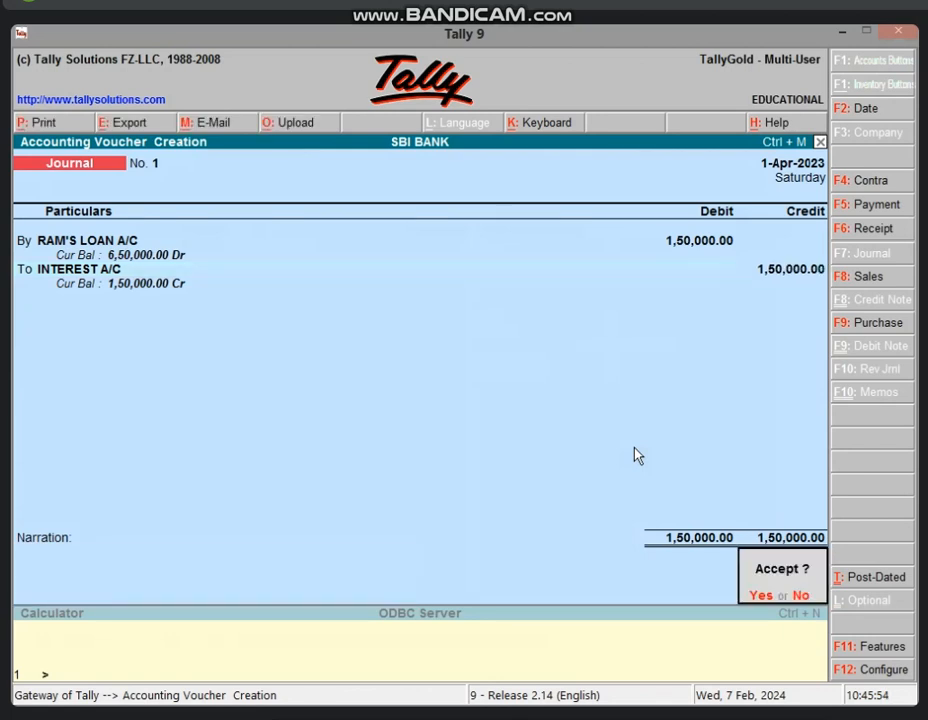
{"action": "key", "text": "Return"}
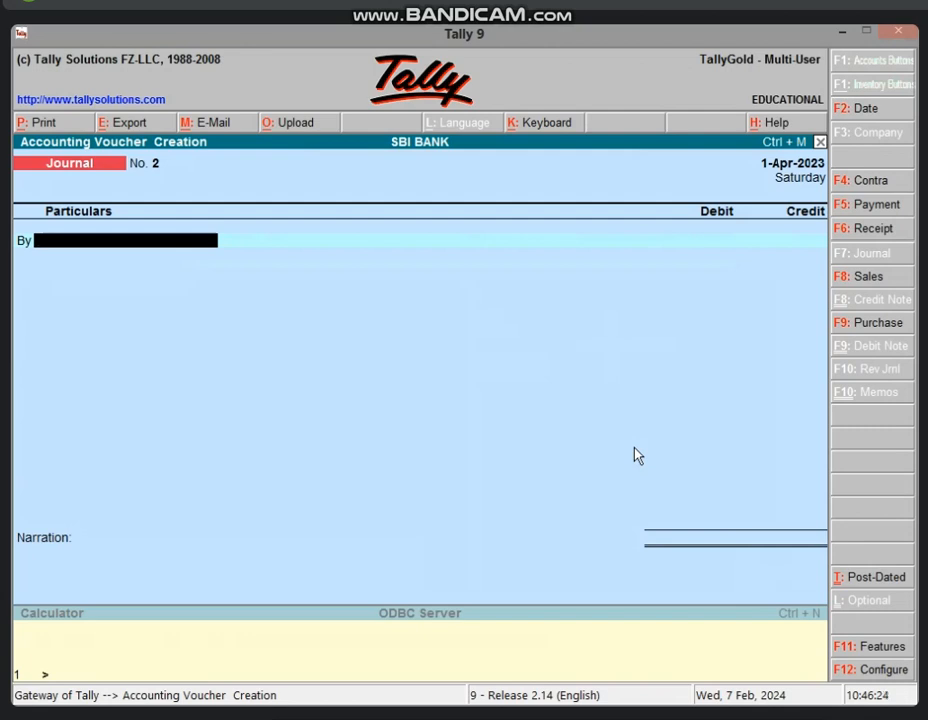
{"action": "key", "text": "F6"}
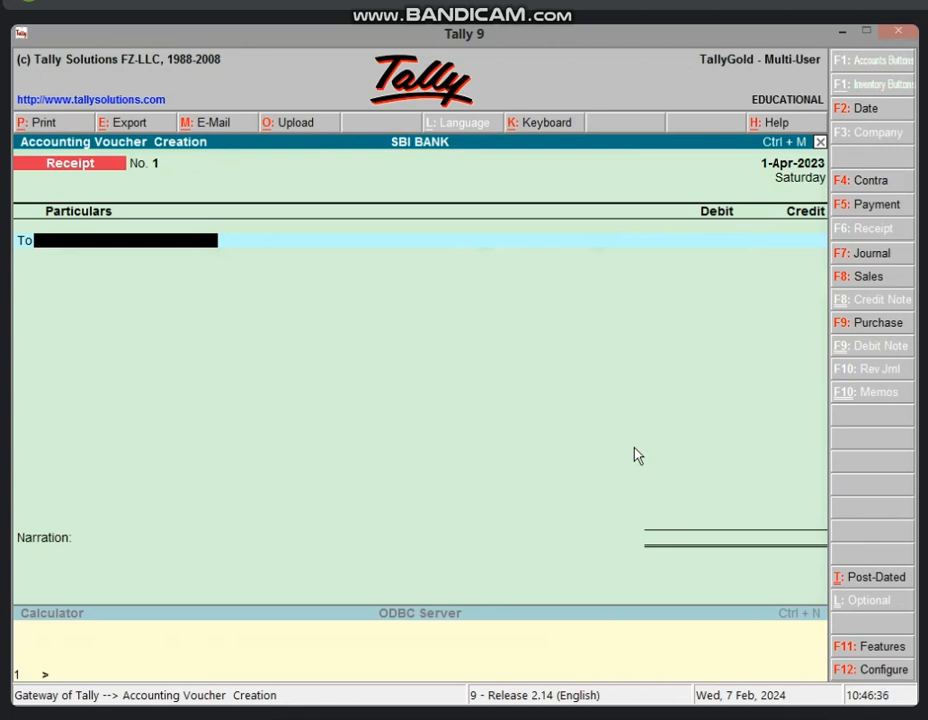
Credit the borrower's loan ledger 18,056.00, matching Excel's B8, and debit Cash 18,056.00
{"action": "type", "text": "RA"}
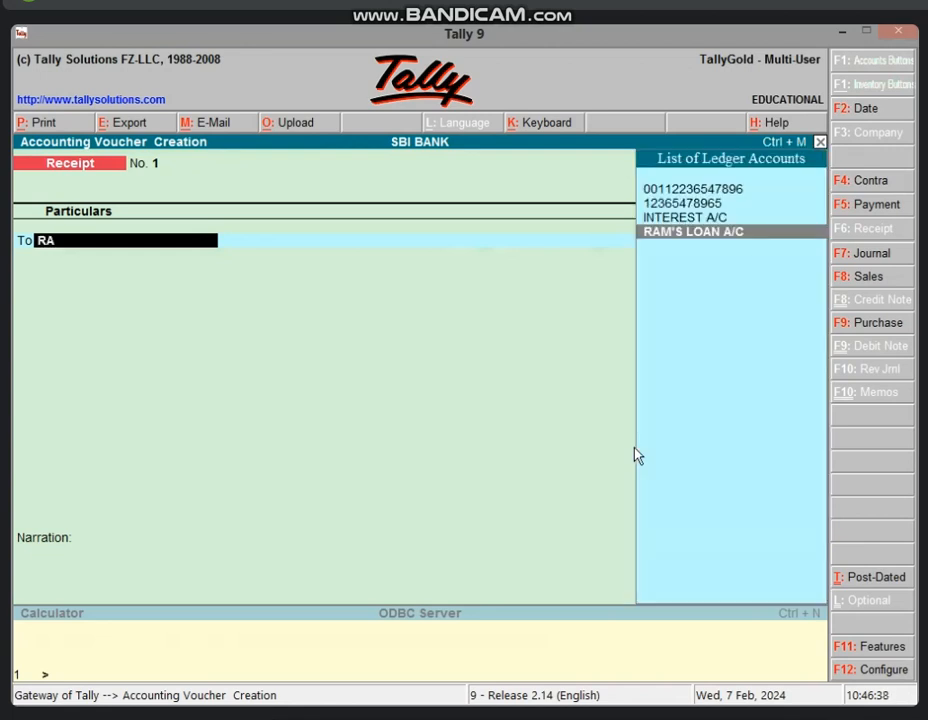
{"action": "key", "text": "Return"}
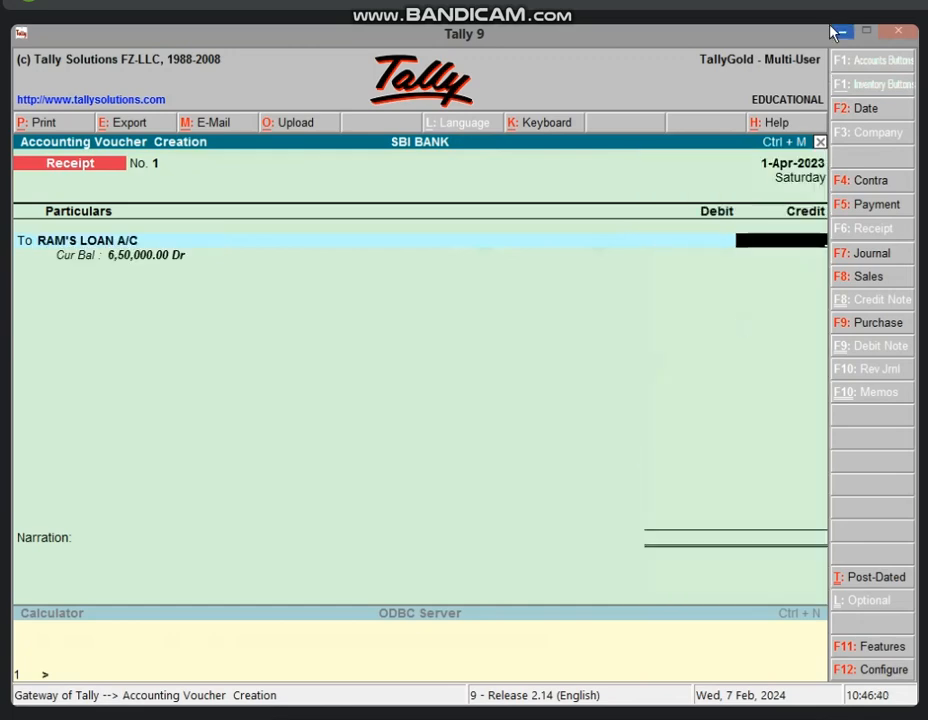
{"action": "left_click", "coordinate": [838, 32]}
{"action": "left_click", "coordinate": [400, 541]}
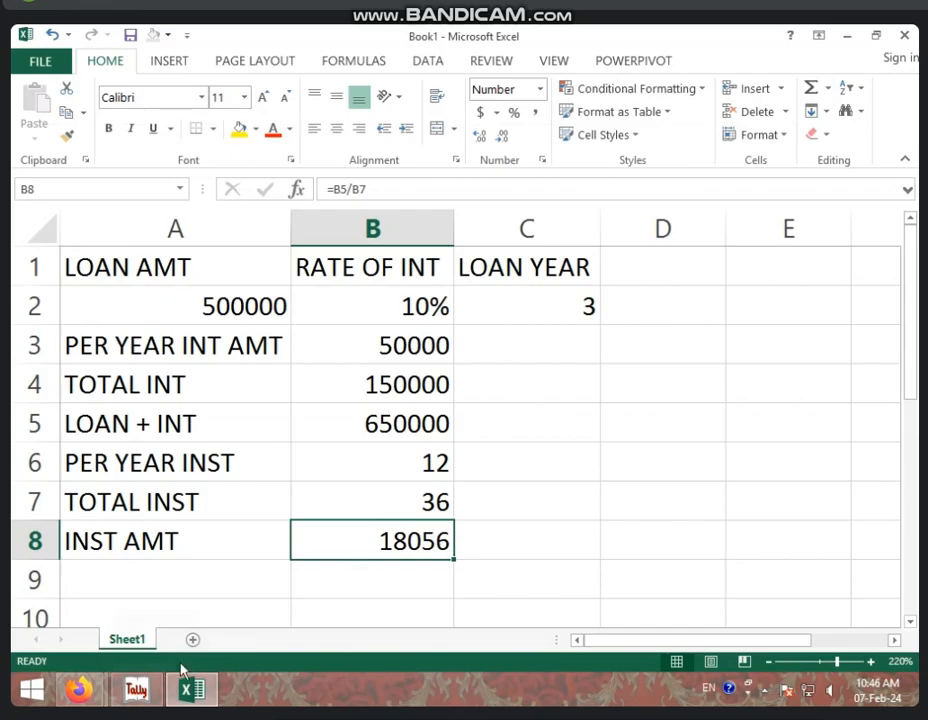
{"action": "left_click", "coordinate": [136, 689]}
{"action": "type", "text": "1"}
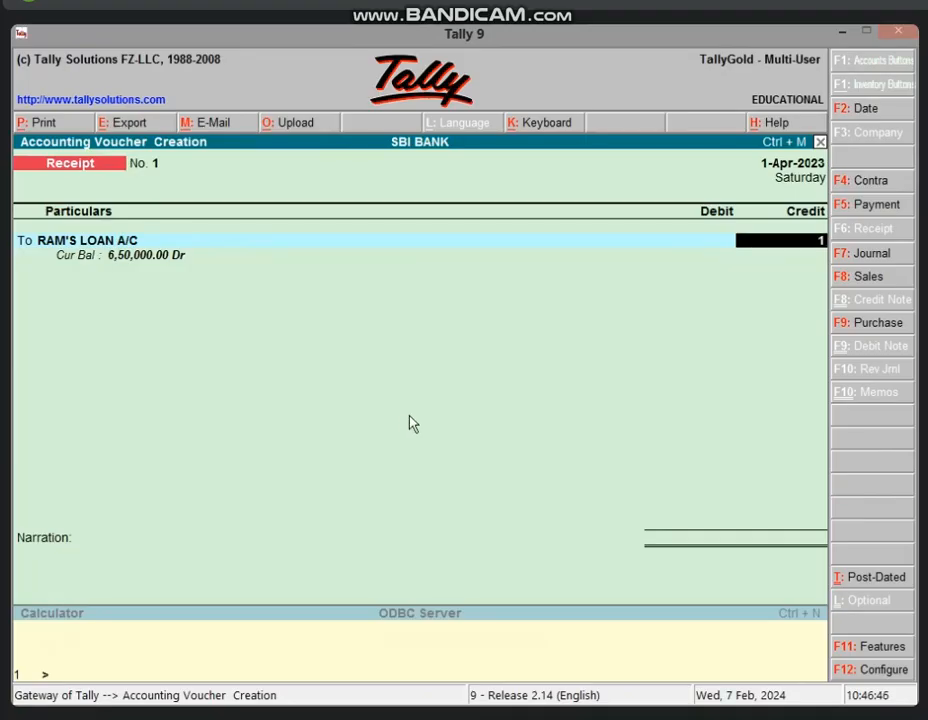
{"action": "type", "text": "8,056"}
{"action": "key", "text": "Return"}
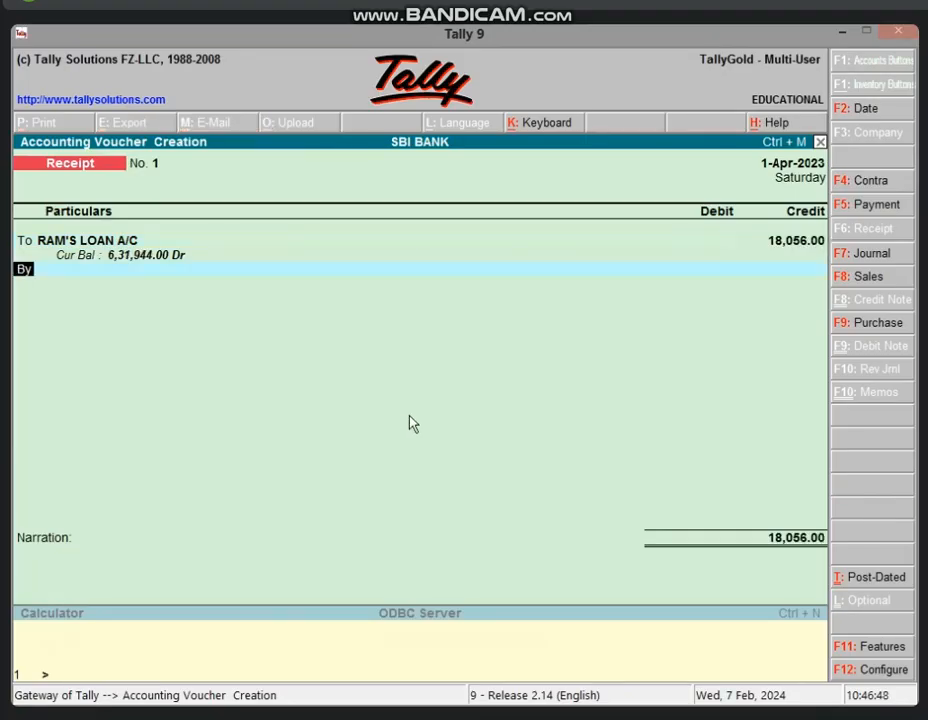
{"action": "type", "text": "CAS"}
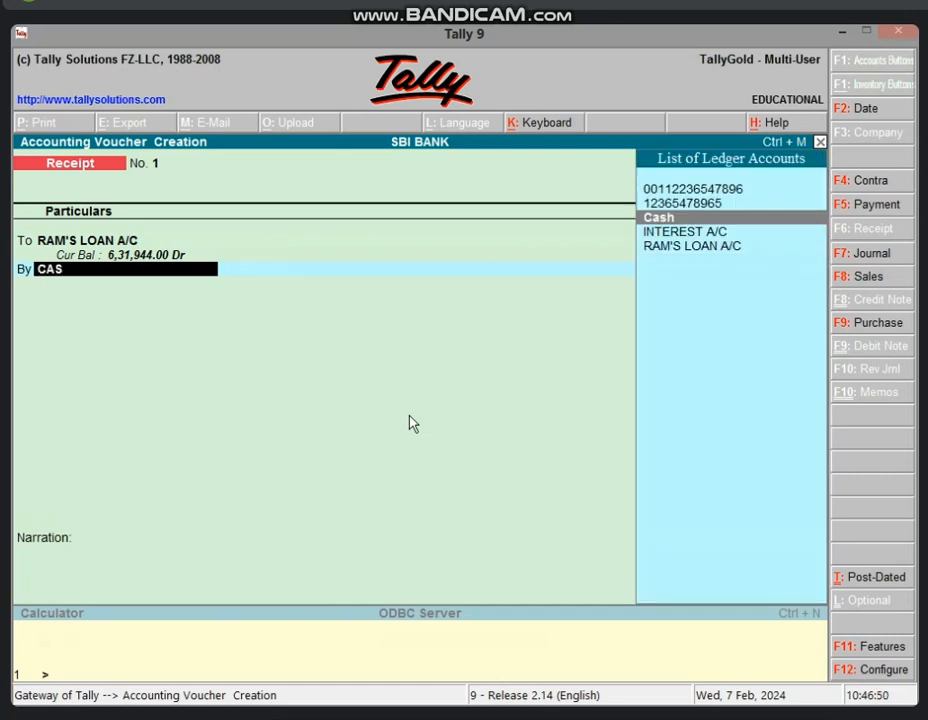
{"action": "key", "text": "Return"}
{"action": "key", "text": "Return"}
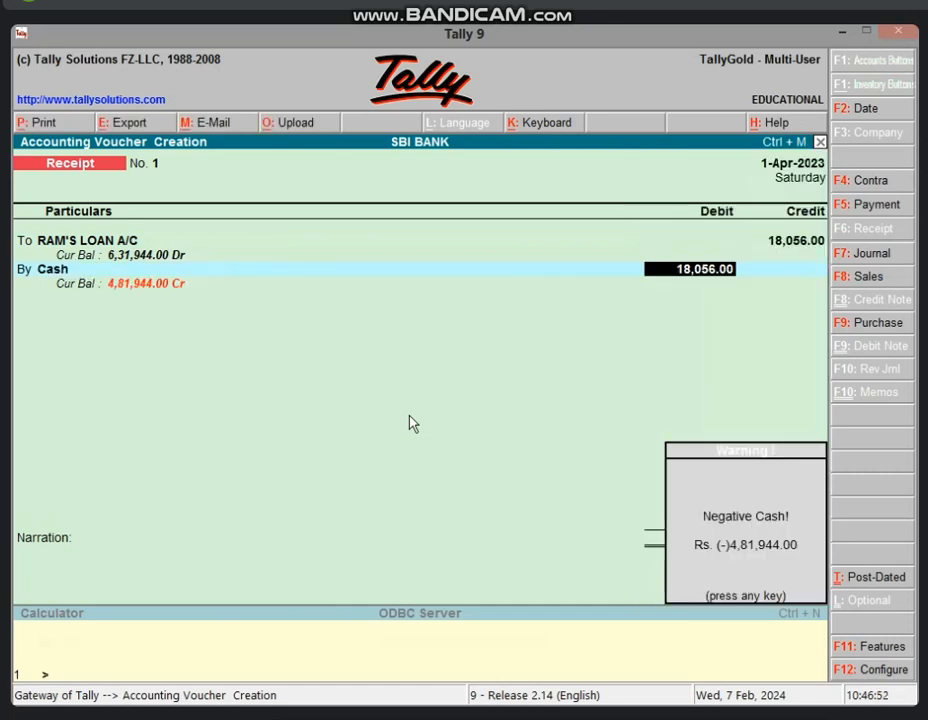
{"action": "key", "text": "Return"}
{"action": "key", "text": "Return"}
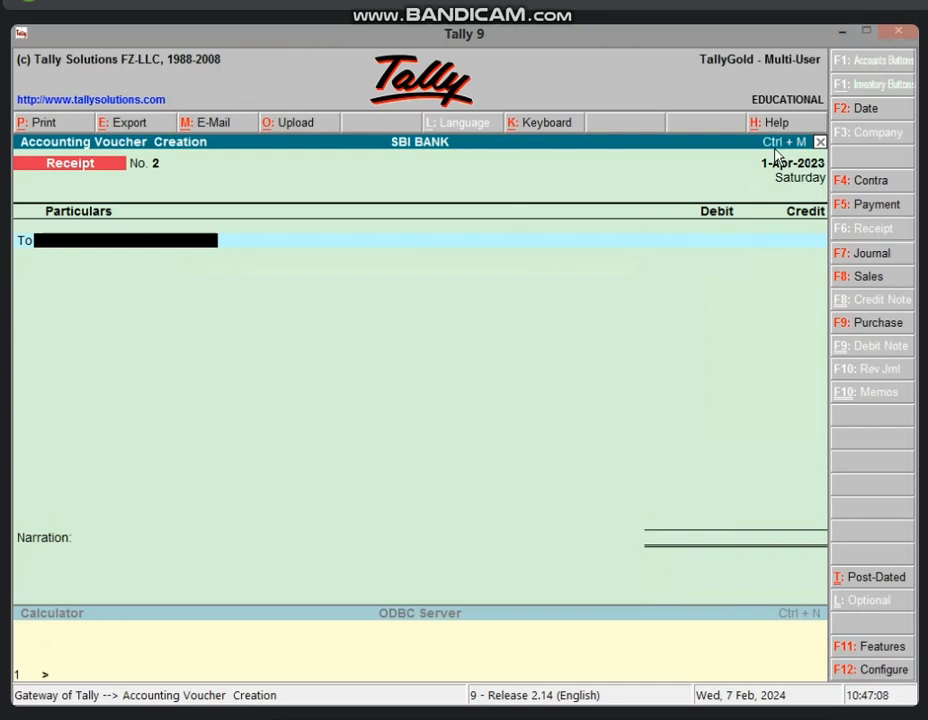
Page back through Receipt No. 1 and Journal No. 1 to Payment No. 1 of 5,00,000.00
{"action": "key", "text": "Page_Up"}
{"action": "key", "text": "Page_Up"}
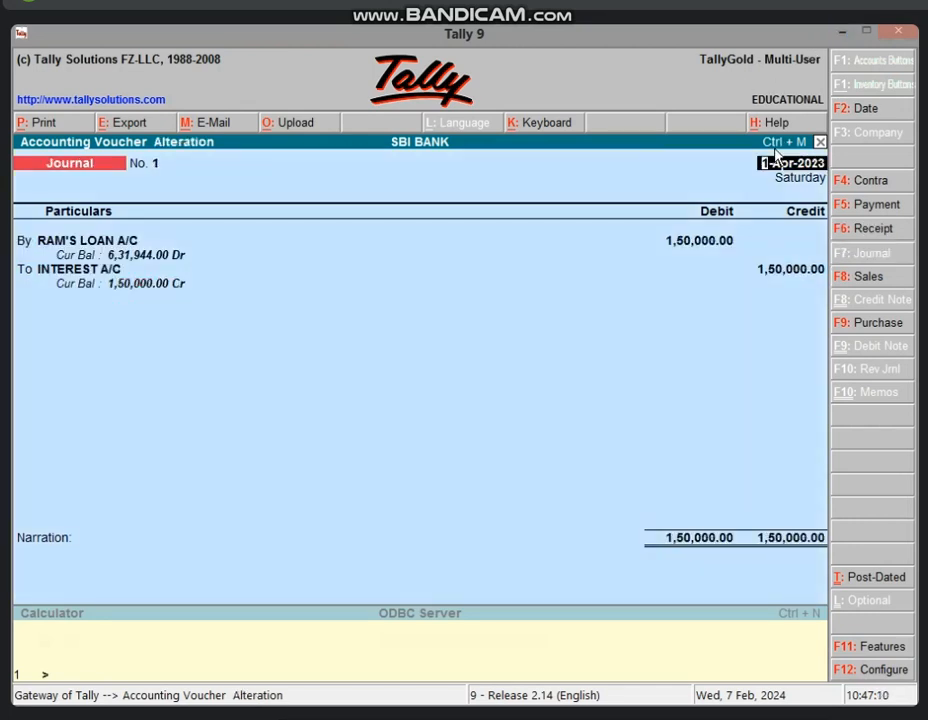
{"action": "key", "text": "Page_Up"}
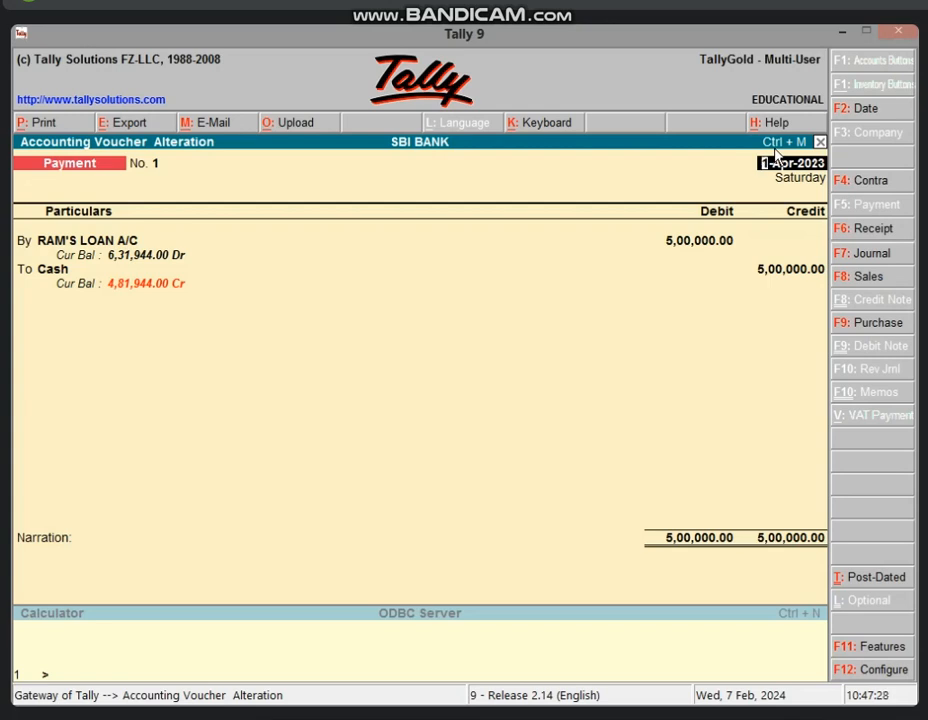
{"action": "left_click", "coordinate": [841, 33]}
Review the loan amount in A2, TOTAL INT 150000 (=B3*C2) and LOAN + INT 650000 (=A2+B4)
{"action": "left_click", "coordinate": [423, 412]}
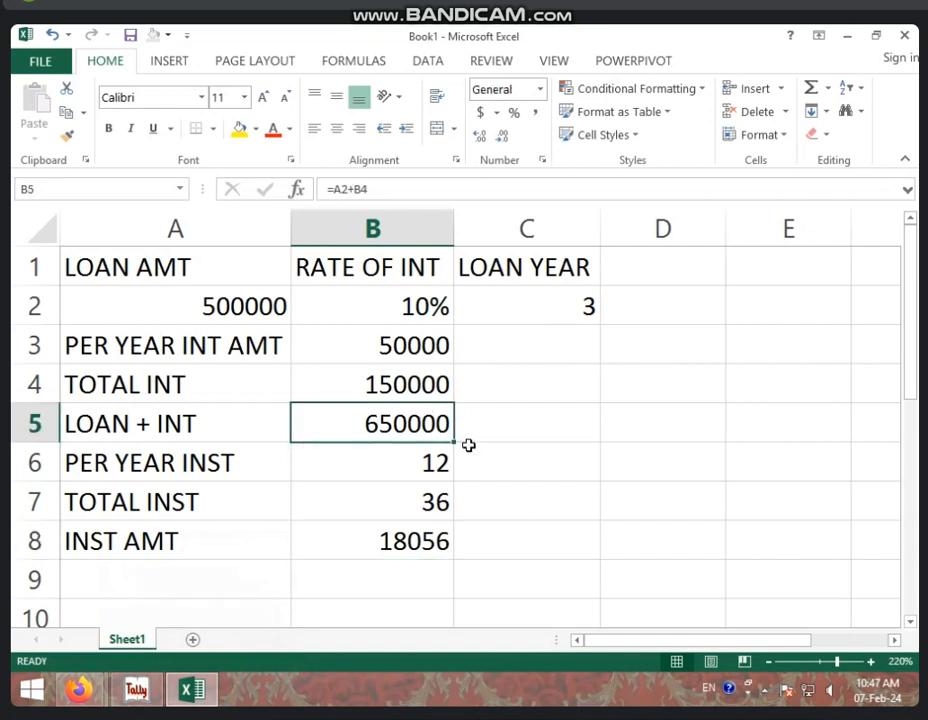
{"action": "left_click", "coordinate": [240, 306]}
{"action": "left_click", "coordinate": [376, 381]}
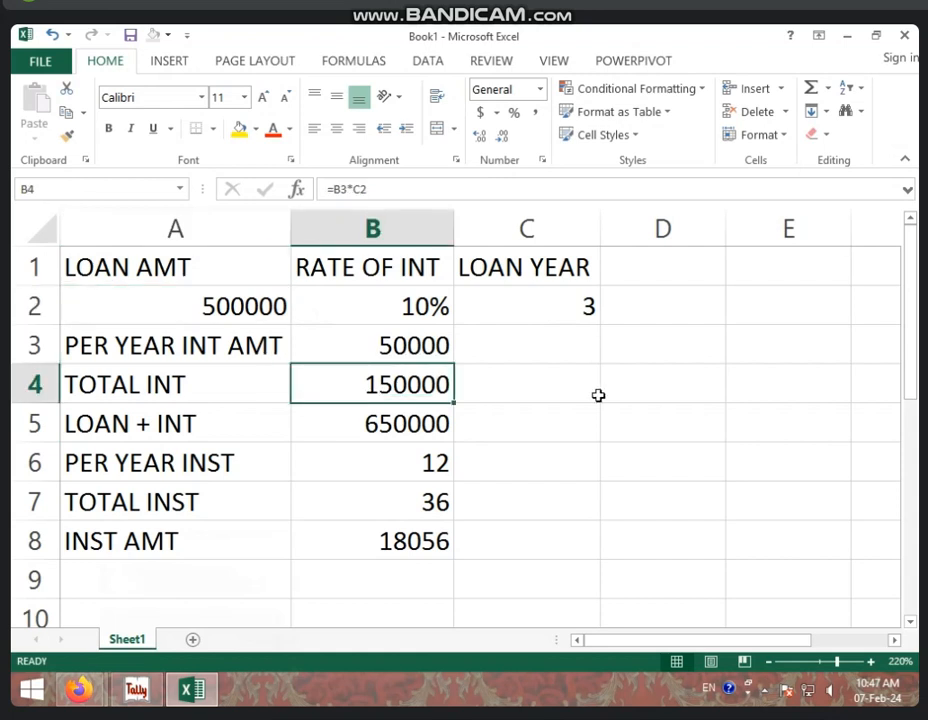
{"action": "left_click", "coordinate": [441, 416]}
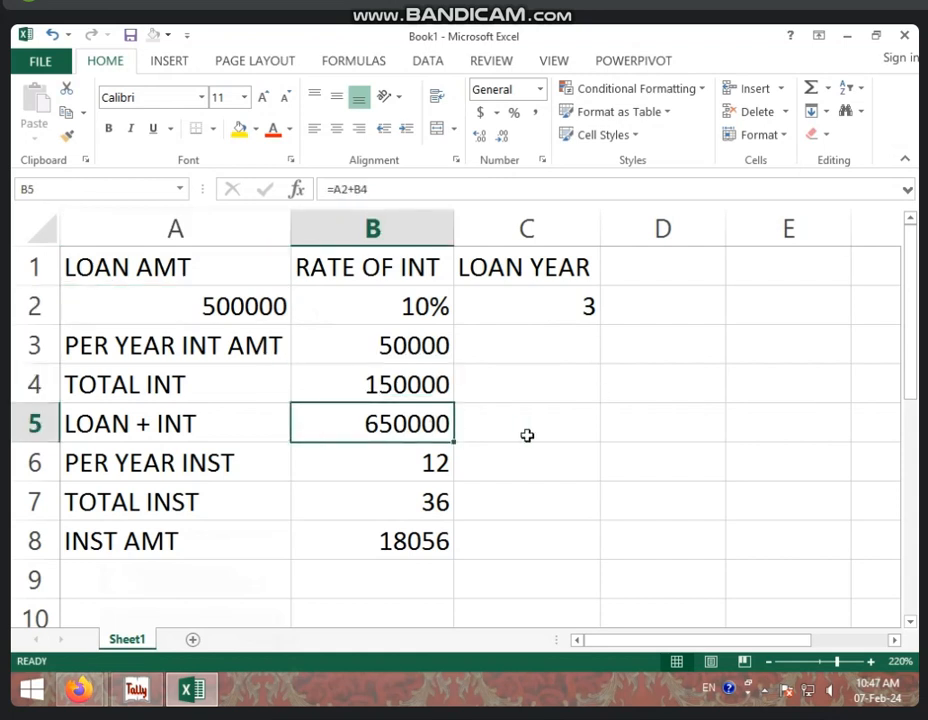